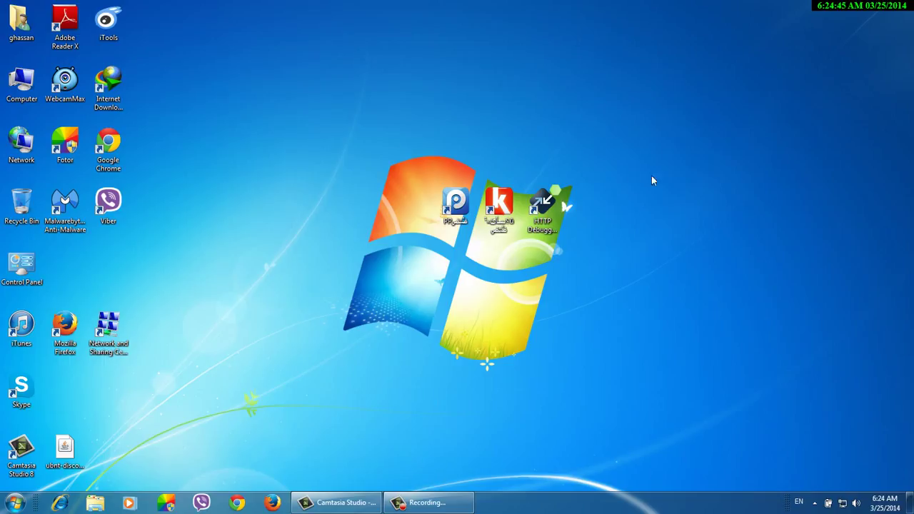
pyautogui.moveTo(613, 155); pyautogui.dragTo(502, 167)
pyautogui.moveTo(588, 166); pyautogui.dragTo(475, 135)
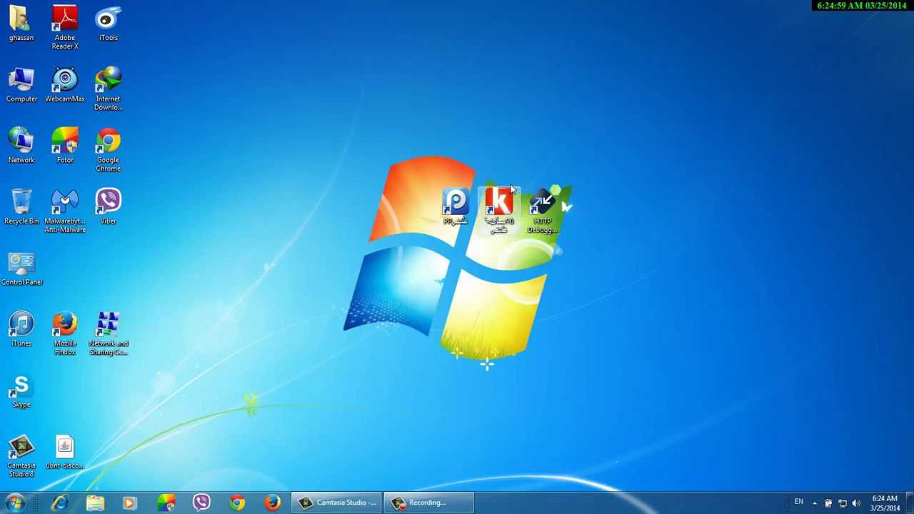
pyautogui.click(552, 213)
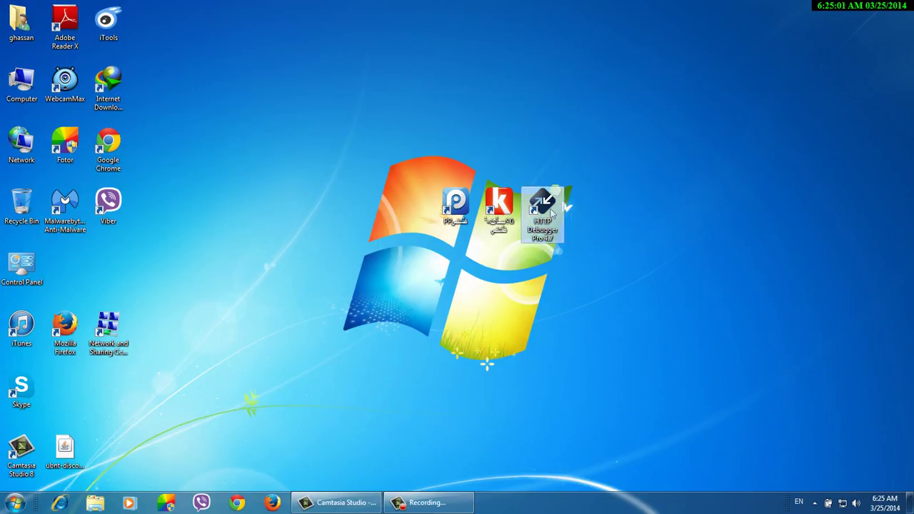
pyautogui.doubleClick(552, 213)
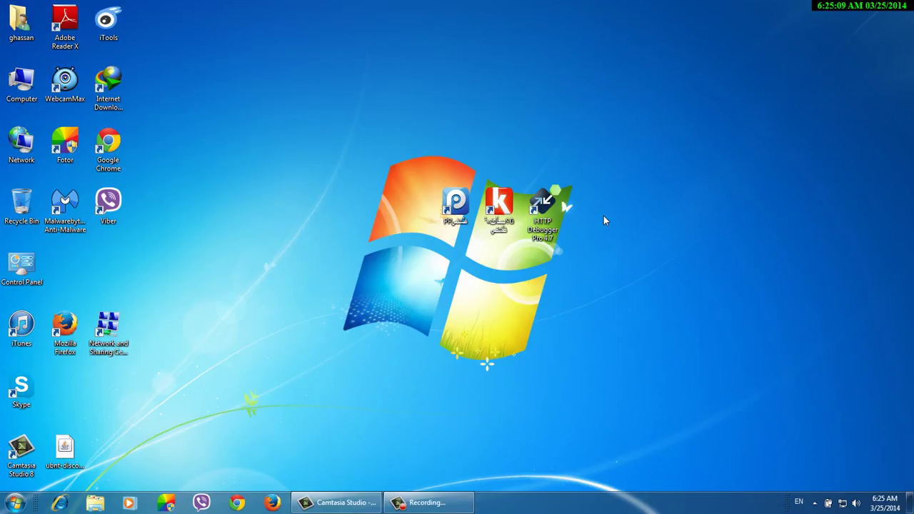
# - Move the HTTP Debugger Pro 4.7 desktop shortcut away from the K and PP shortcuts, leaving a gap between them
pyautogui.moveTo(548, 204); pyautogui.dragTo(638, 209)
pyautogui.click(636, 140)
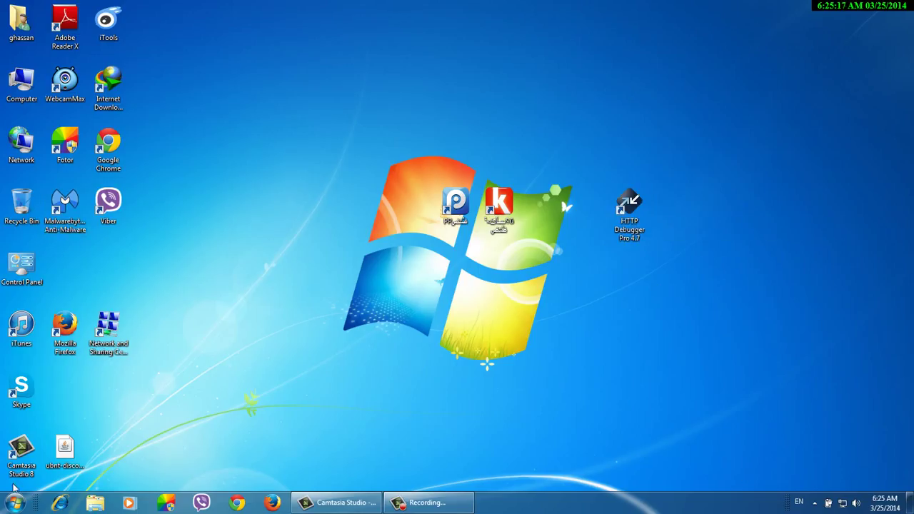
pyautogui.click(14, 503)
pyautogui.click(14, 503)
pyautogui.click(815, 503)
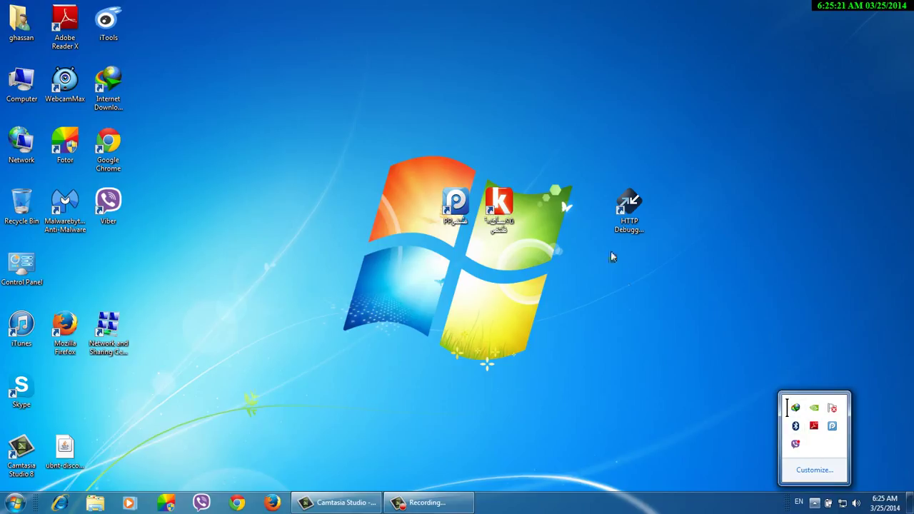
pyautogui.click(768, 383)
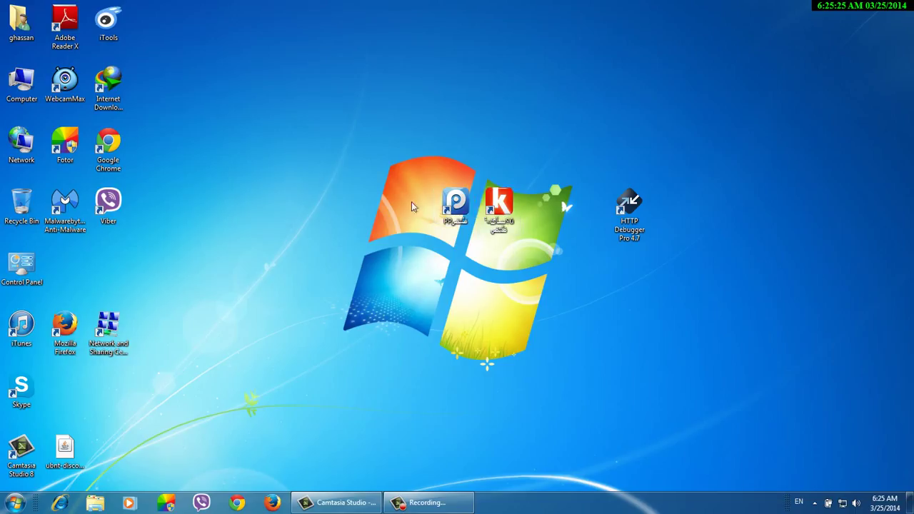
# - Arrange the K and PP desktop shortcuts in one column, with the K shortcut directly above the PP one
pyautogui.moveTo(504, 206); pyautogui.dragTo(591, 143)
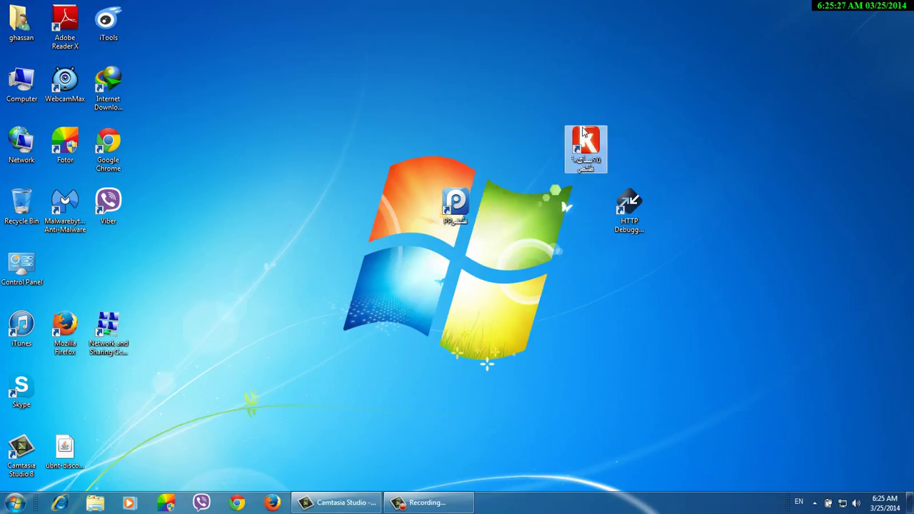
pyautogui.moveTo(463, 208); pyautogui.dragTo(507, 213)
pyautogui.moveTo(587, 147); pyautogui.dragTo(501, 151)
pyautogui.click(559, 262)
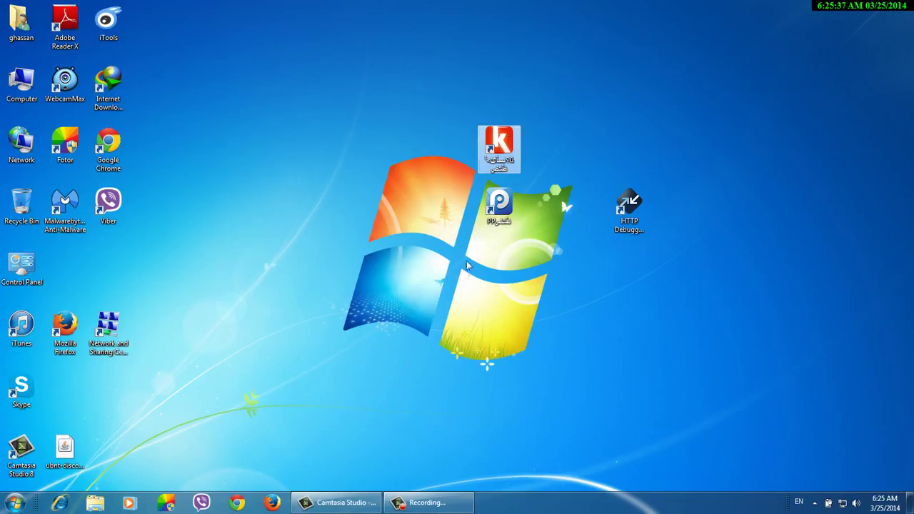
# - Launch the 快用苹果助手 app store from its K desktop shortcut and search for "sygic iraq"
pyautogui.doubleClick(512, 131)
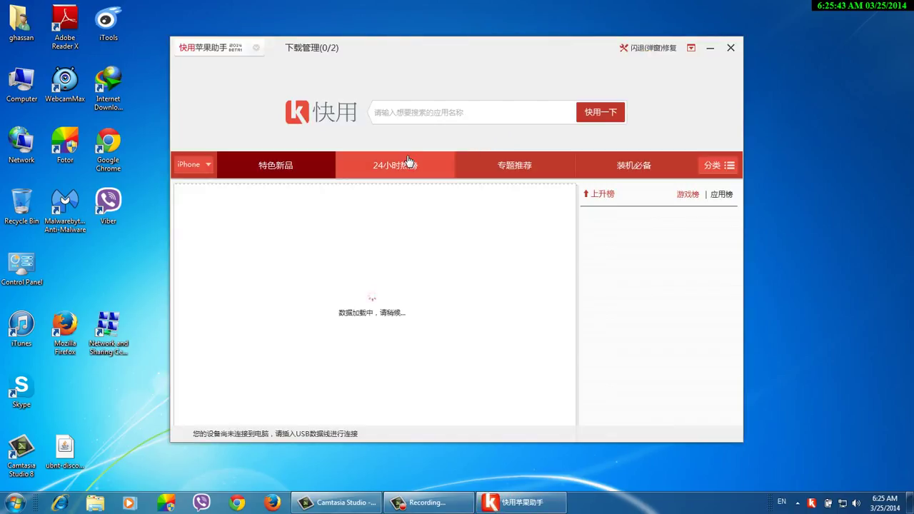
pyautogui.click(493, 175)
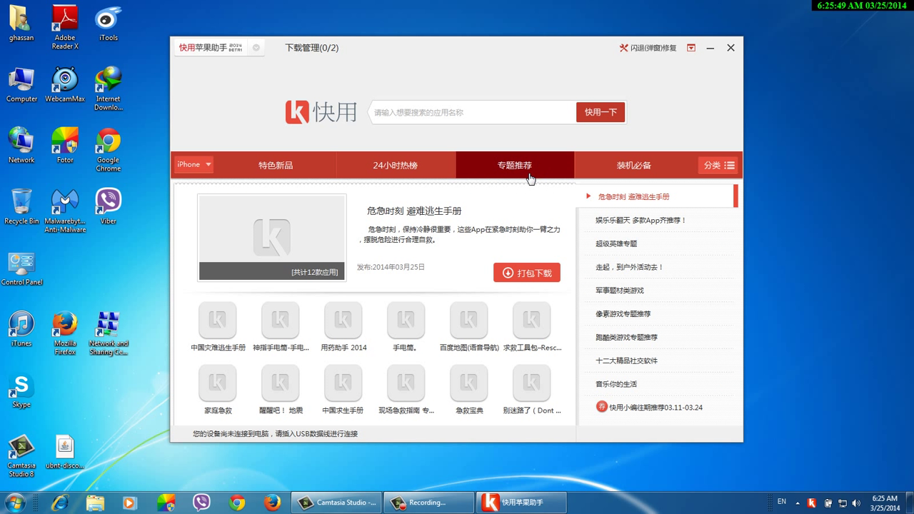
pyautogui.click(459, 116)
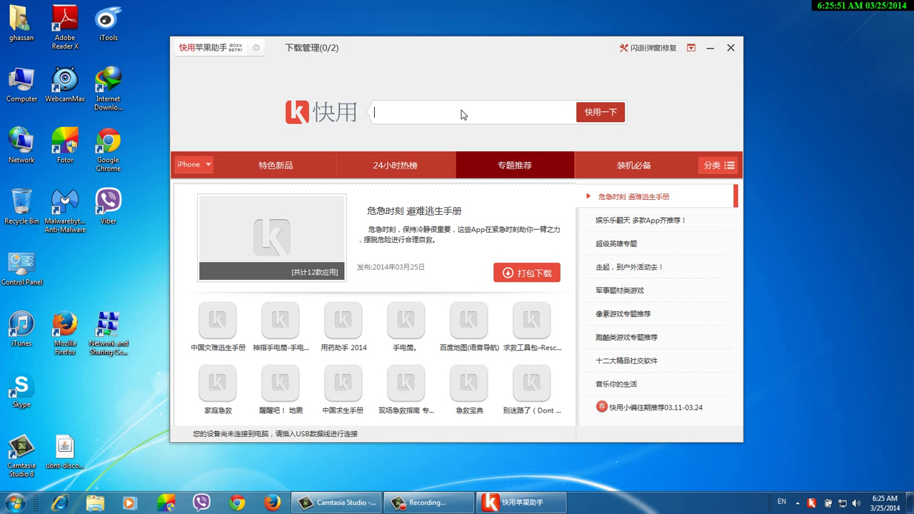
pyautogui.write('sygic iraq')
pyautogui.press('Return')
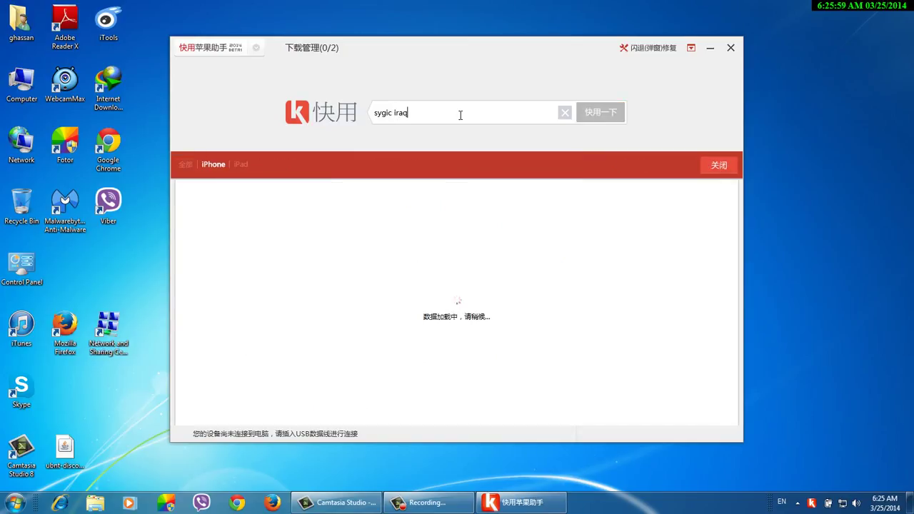
# - Move the app store window clear of the HTTP Debugger Pro 4.7 shortcut and start that program in evaluation mode
pyautogui.moveTo(556, 46); pyautogui.dragTo(438, 57)
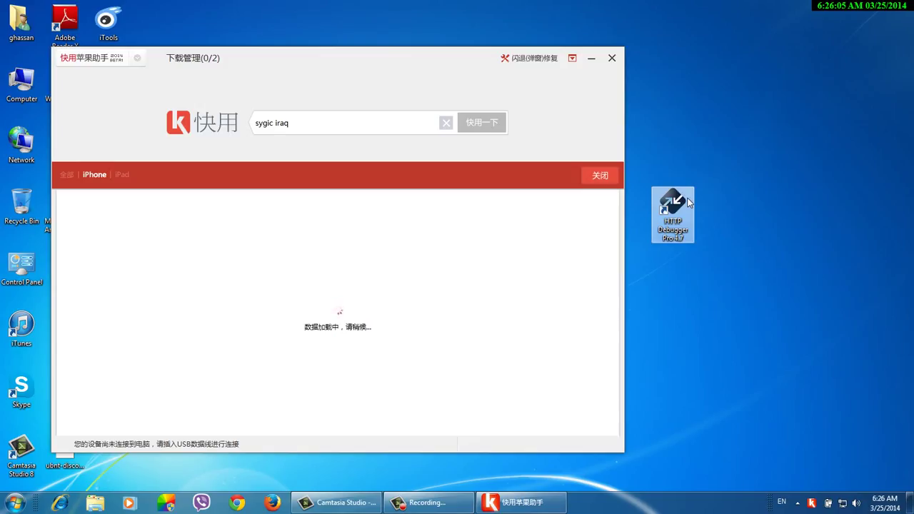
pyautogui.doubleClick(688, 203)
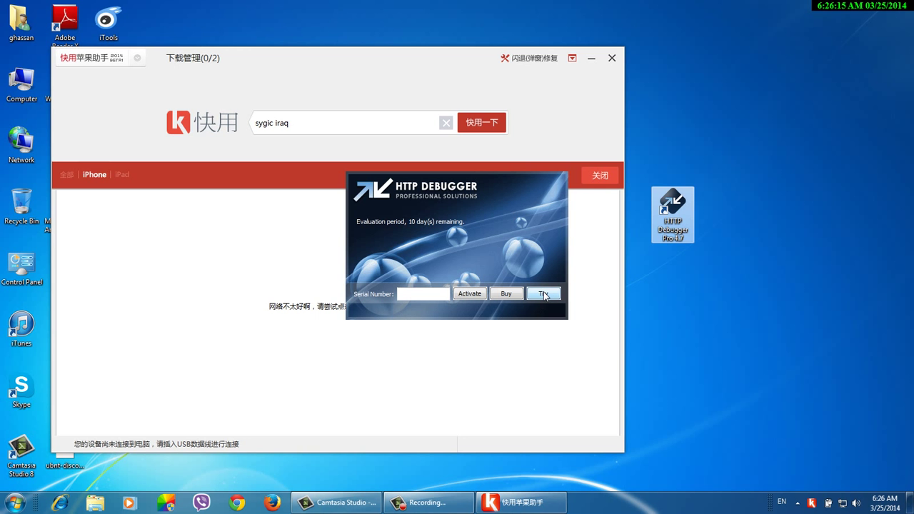
pyautogui.click(543, 295)
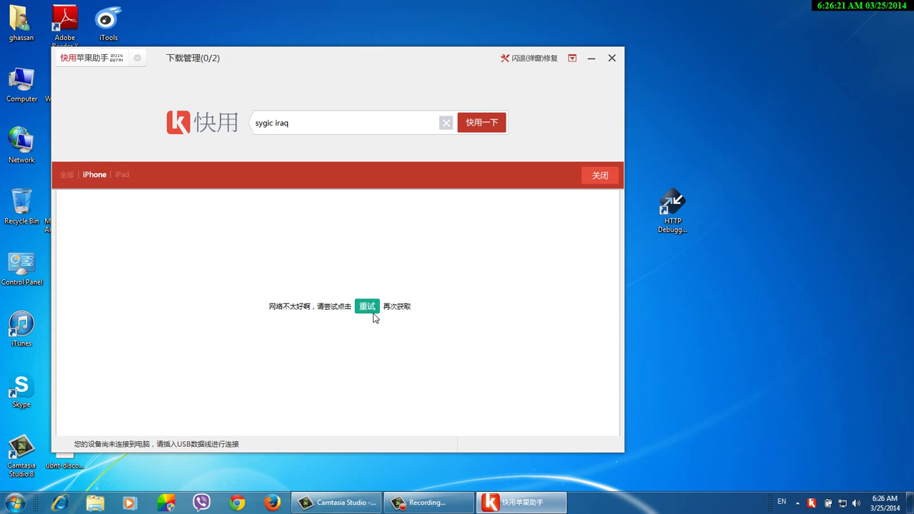
# - Try to reload the "sygic iraq" search results in the app store
pyautogui.click(361, 307)
pyautogui.click(377, 310)
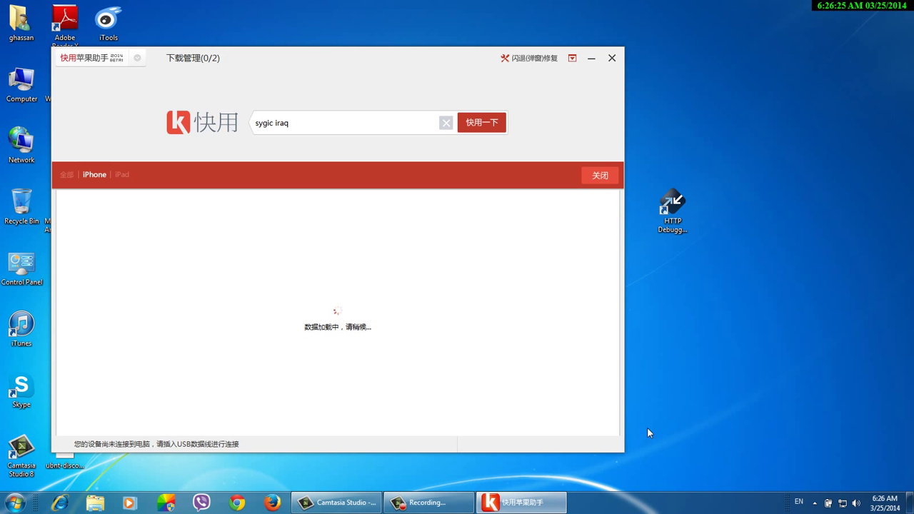
pyautogui.click(427, 503)
pyautogui.click(859, 449)
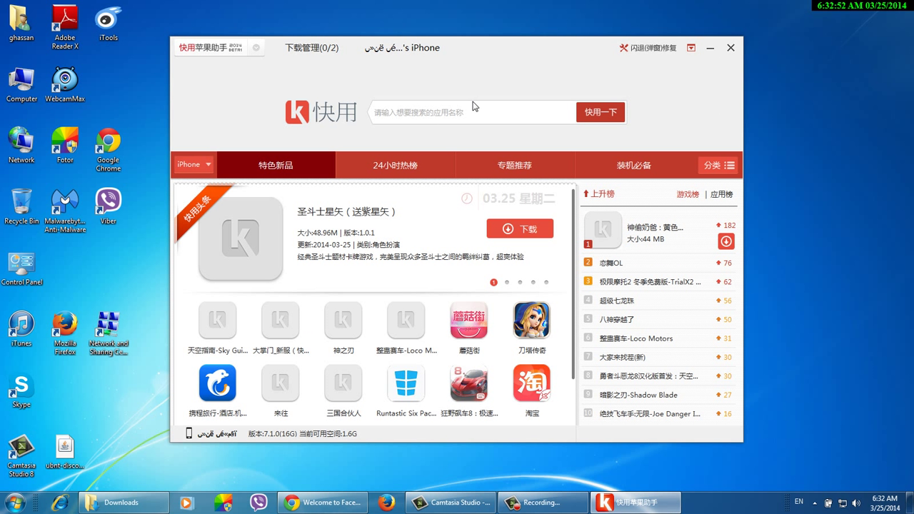
# - Search the 快用 app store for "sygic iraq"
pyautogui.click(472, 111)
pyautogui.write('sy')
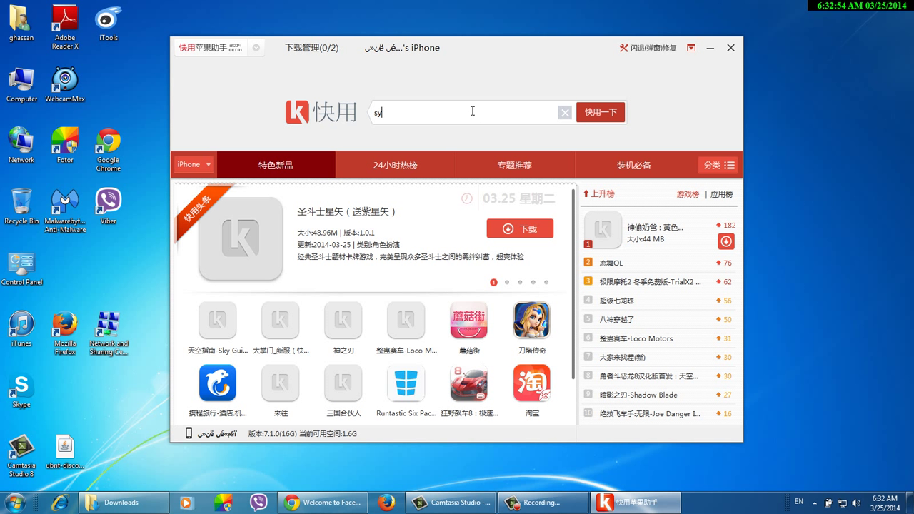
pyautogui.write('gic iraq')
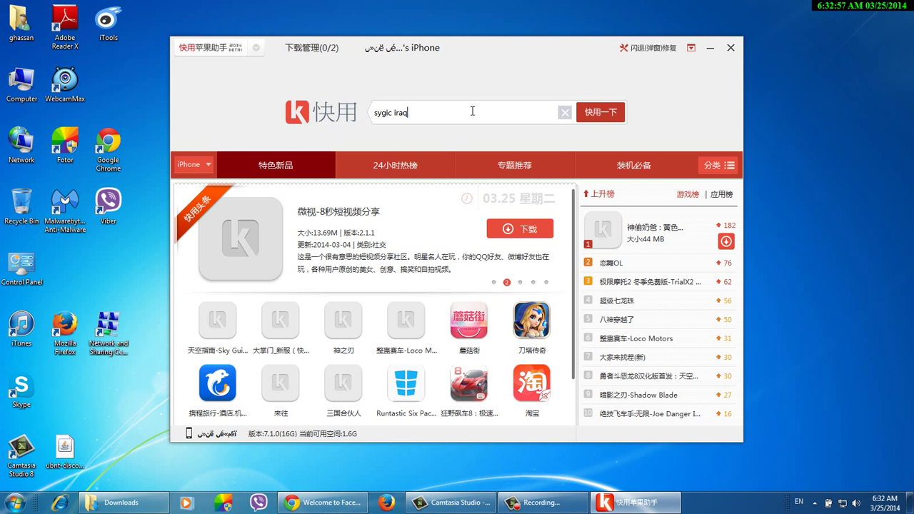
pyautogui.press('Return')
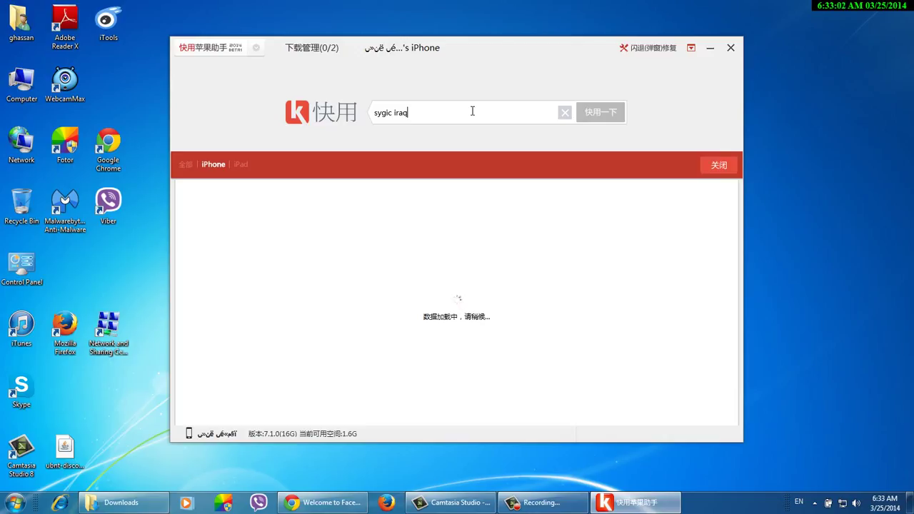
pyautogui.click(472, 113)
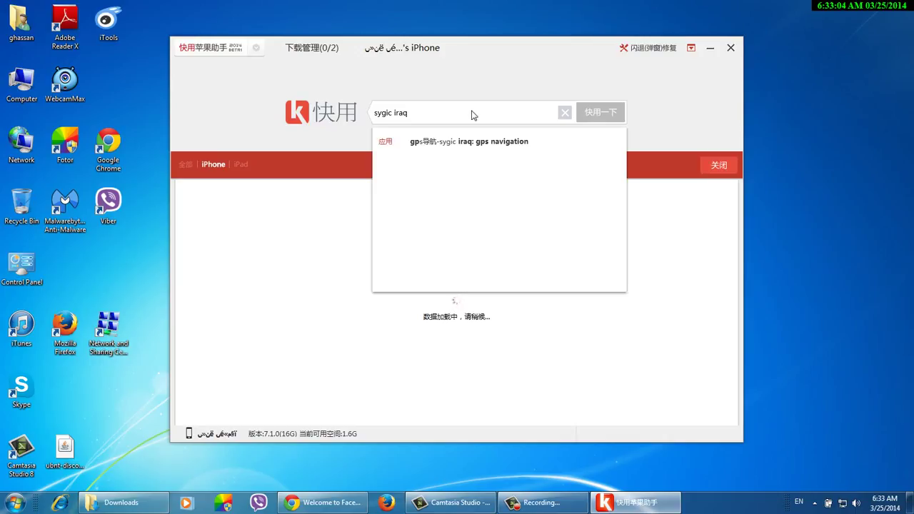
# - Start downloading the GPS导航-Sygic Iraq: GPS Navigation app from its details page and pause it in the download list
pyautogui.moveTo(226, 209)
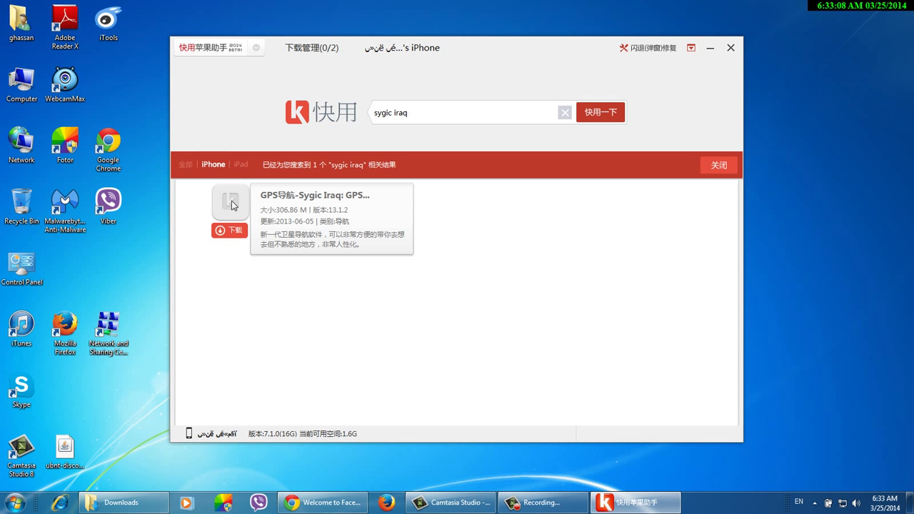
pyautogui.click(227, 204)
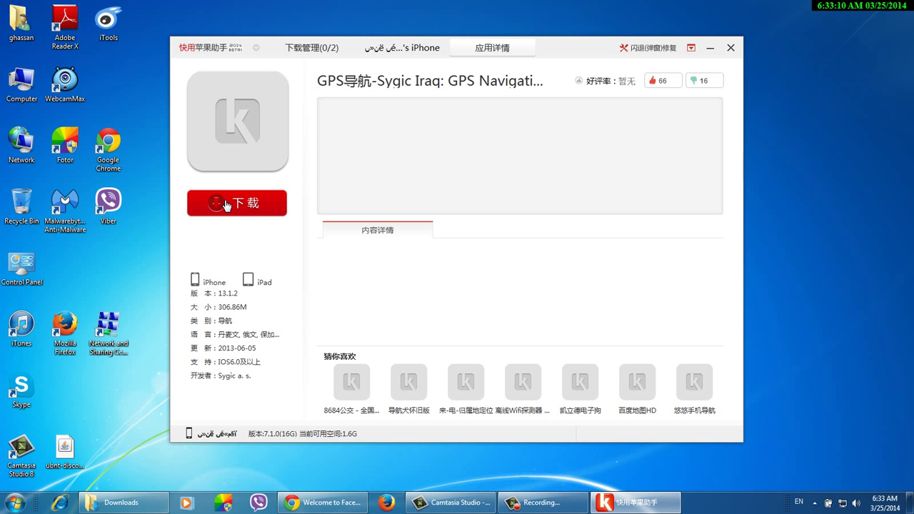
pyautogui.click(241, 205)
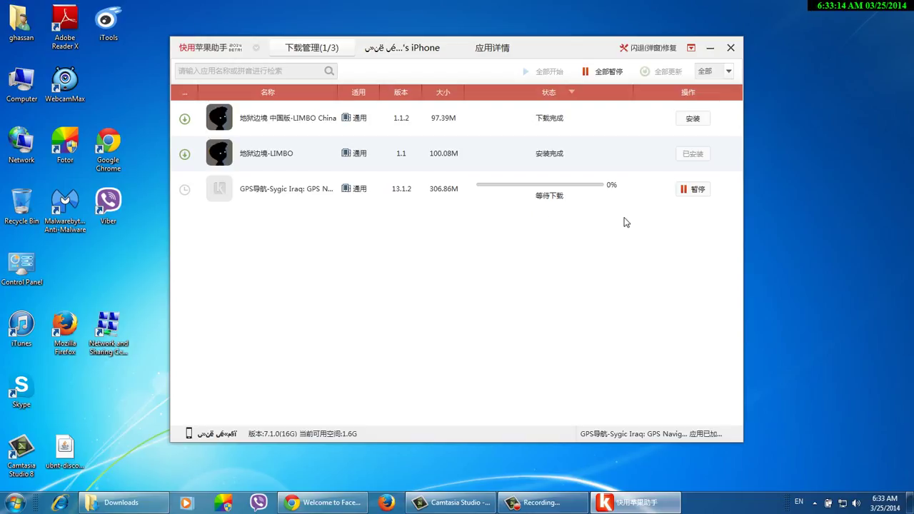
pyautogui.click(686, 190)
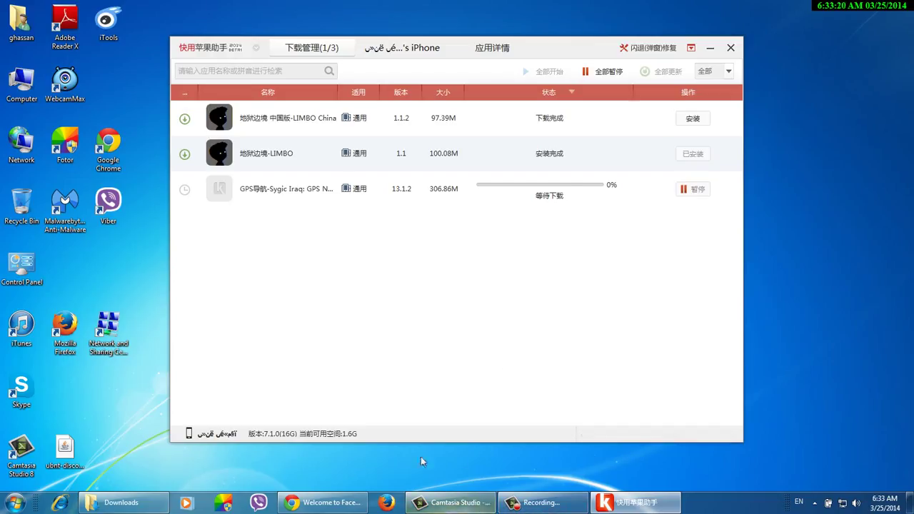
# - Minimize the app store and bring up the running HTTP Debugger Pro window
pyautogui.click(710, 48)
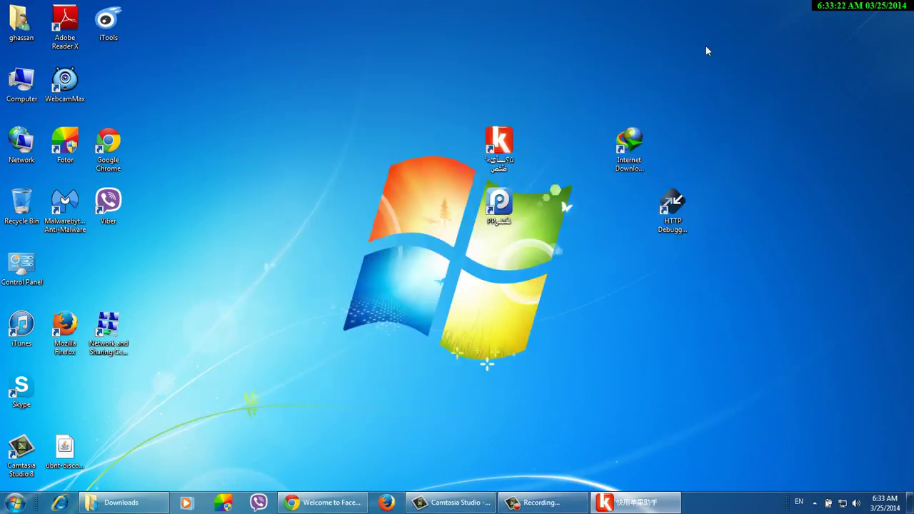
pyautogui.click(674, 202)
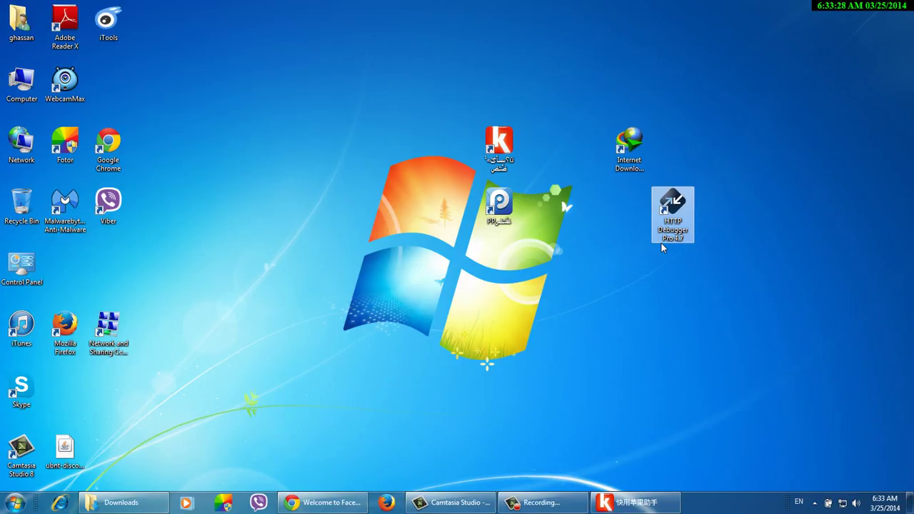
pyautogui.click(815, 502)
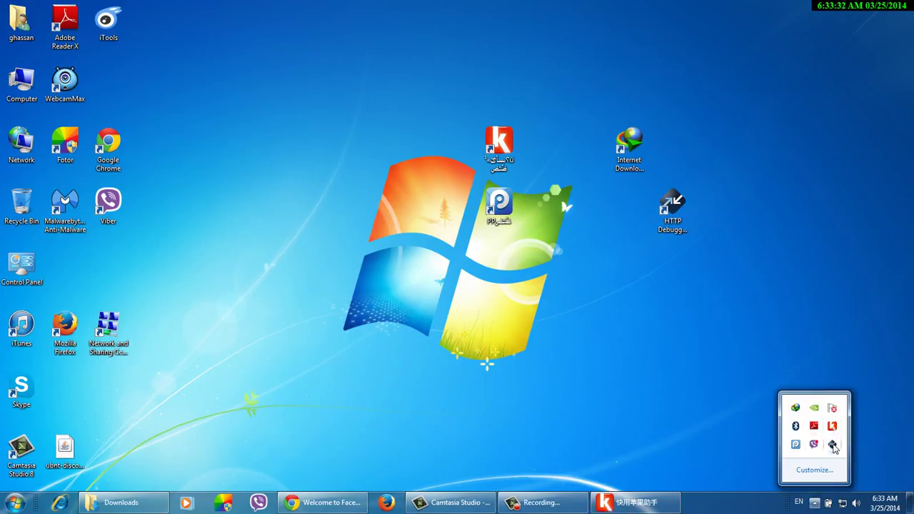
pyautogui.doubleClick(834, 446)
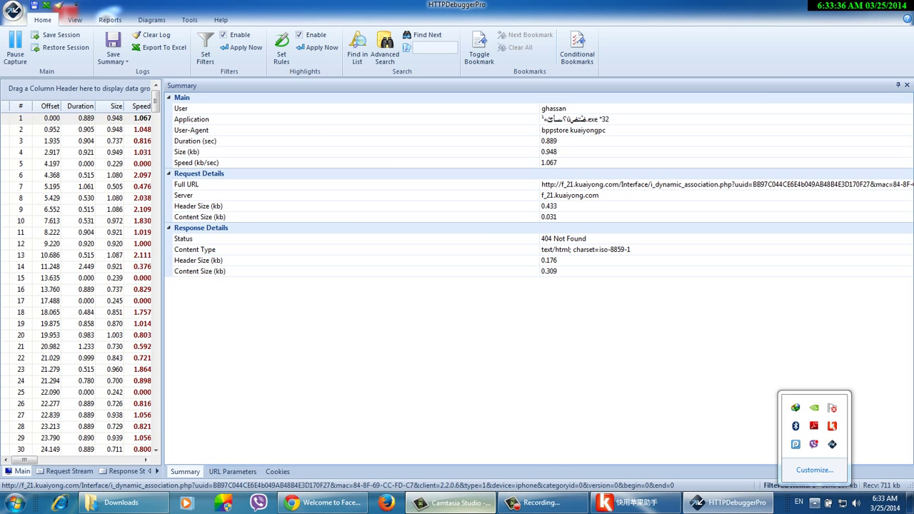
pyautogui.click(450, 502)
pyautogui.click(699, 79)
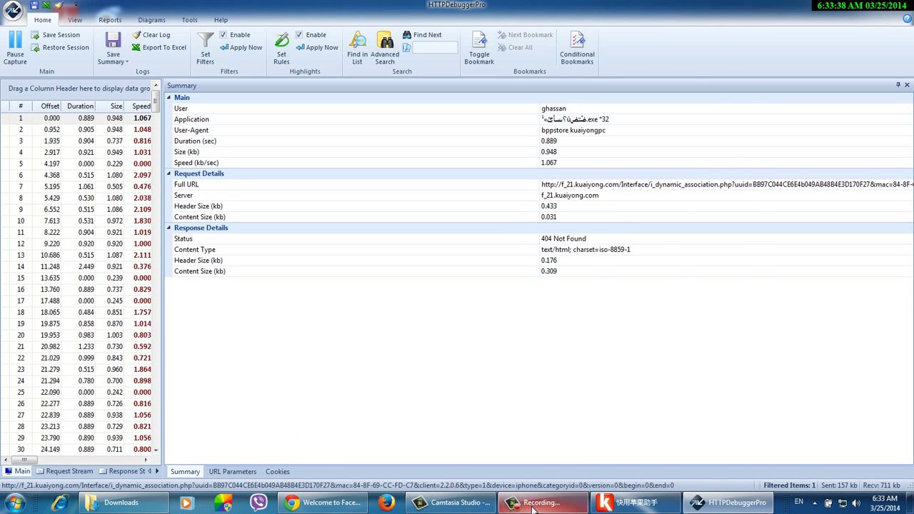
pyautogui.click(541, 502)
pyautogui.click(859, 448)
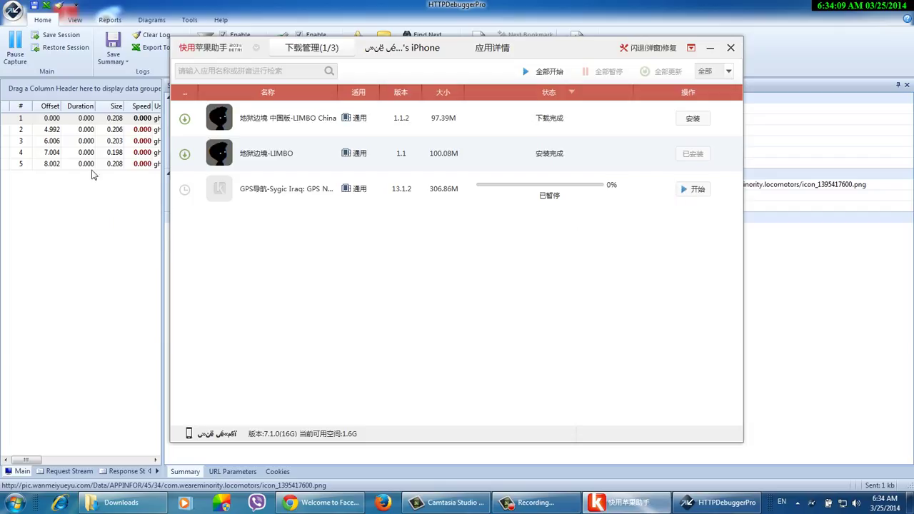
# - Switch to HTTP Debugger Pro and examine the summary and full URL of captured requests 1 through 5
pyautogui.click(87, 121)
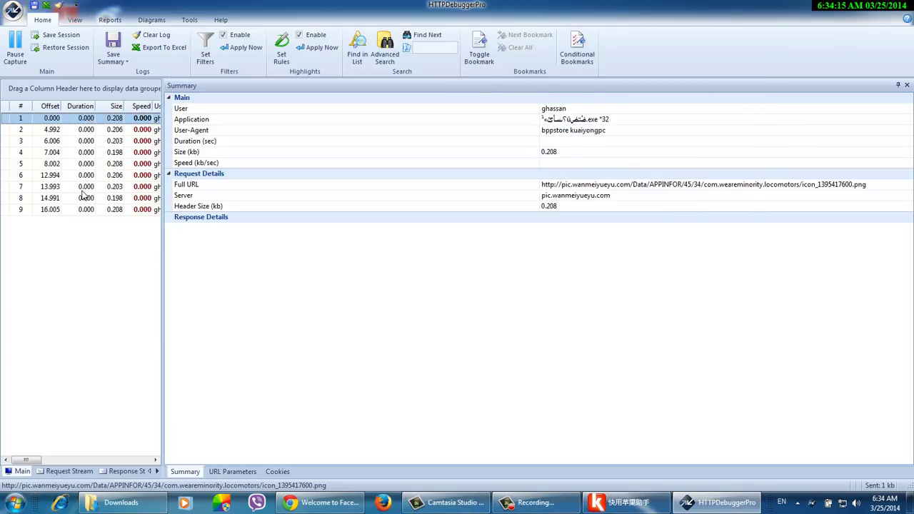
pyautogui.click(90, 133)
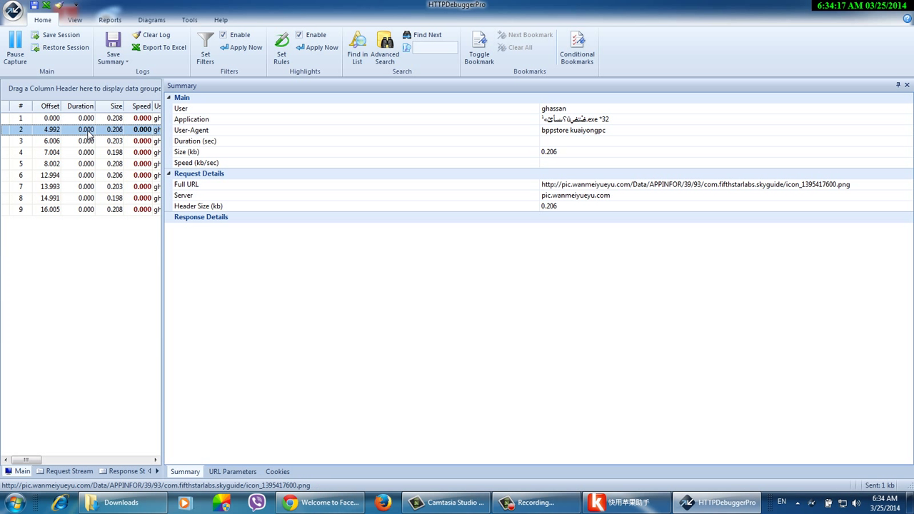
pyautogui.press('Up')
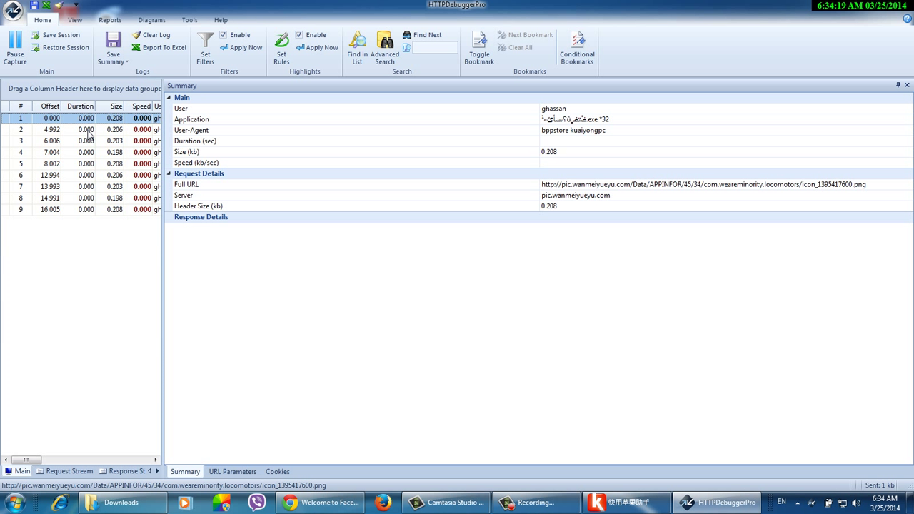
pyautogui.press('Down')
pyautogui.press('Down')
pyautogui.press('Down')
pyautogui.press('Down')
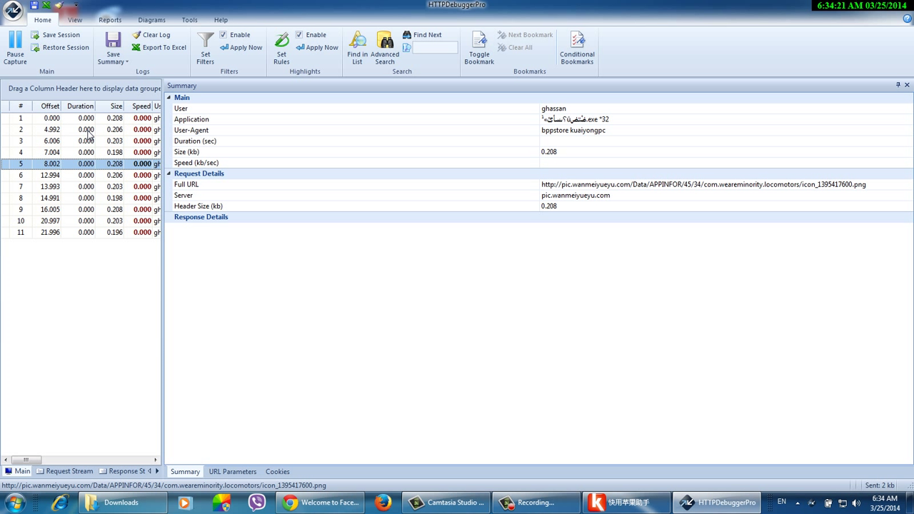
# - Examine the summary and full URL of captured requests 6 through 12
pyautogui.press('Down')
pyautogui.press('Down')
pyautogui.press('Down')
pyautogui.press('Down')
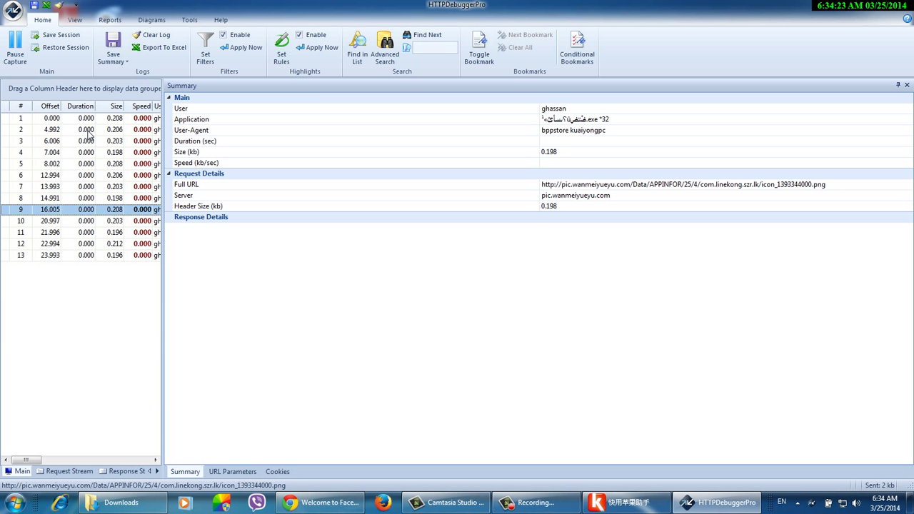
pyautogui.press('Down')
pyautogui.press('Down')
pyautogui.press('Down')
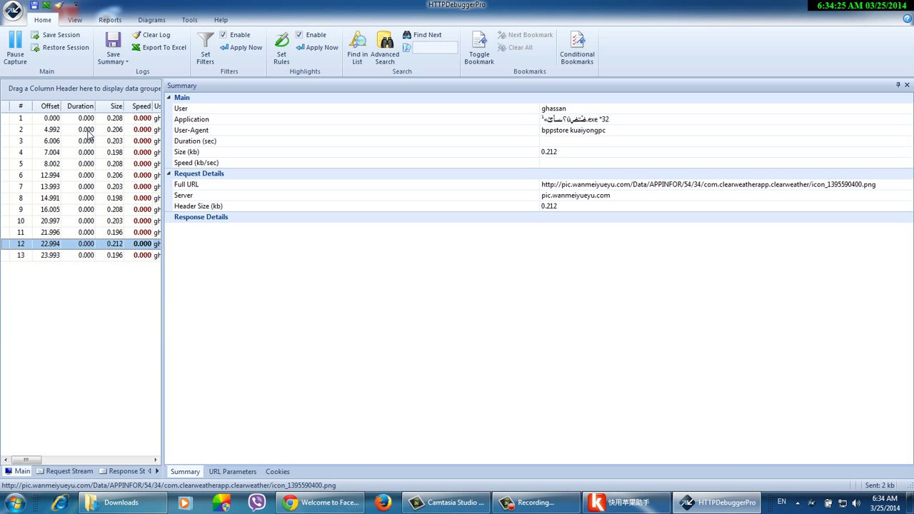
# - Return to the first captured request and review the full URL of each request up to number 20
pyautogui.press('Up')
pyautogui.press('Up')
pyautogui.press('Up')
pyautogui.press('Up')
pyautogui.press('Up')
pyautogui.press('Up')
pyautogui.press('Up')
pyautogui.press('Up')
pyautogui.press('Up')
pyautogui.press('Up')
pyautogui.press('Up')
pyautogui.press('Down')
pyautogui.press('Down')
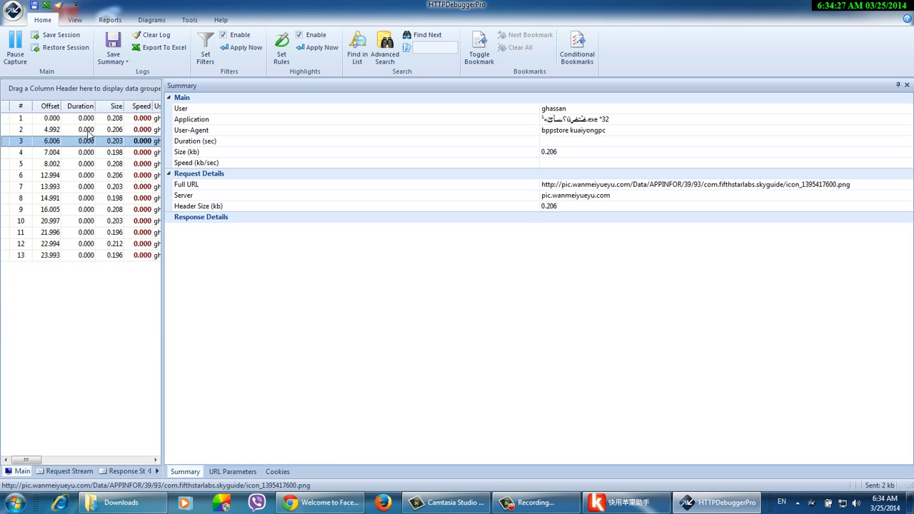
pyautogui.press('Down')
pyautogui.press('Down')
pyautogui.press('Down')
pyautogui.press('Down')
pyautogui.press('Down')
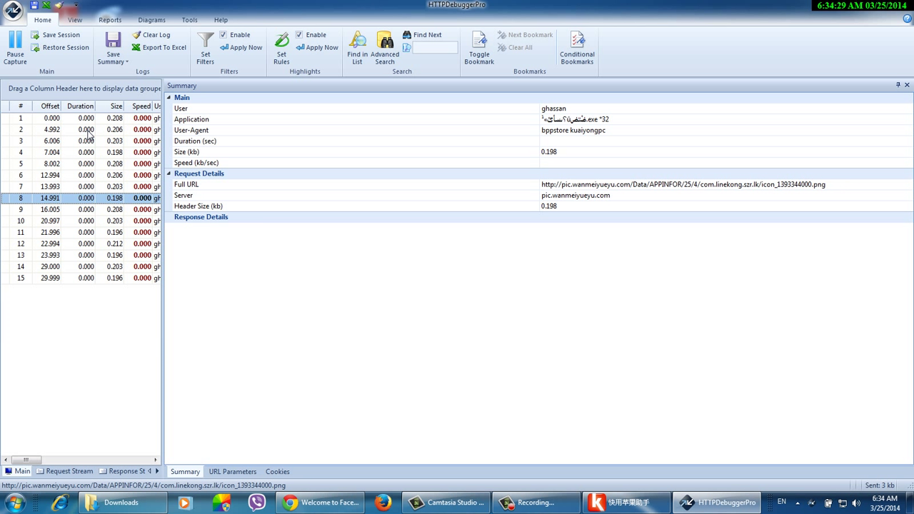
pyautogui.press('Down')
pyautogui.press('Down')
pyautogui.press('Down')
pyautogui.press('Down')
pyautogui.press('Down')
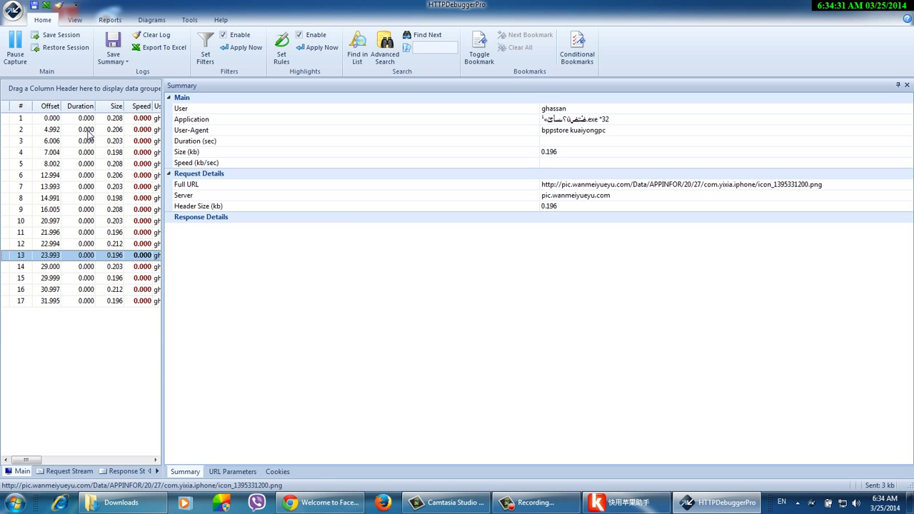
pyautogui.press('Down')
pyautogui.press('Down')
pyautogui.press('Down')
pyautogui.press('Down')
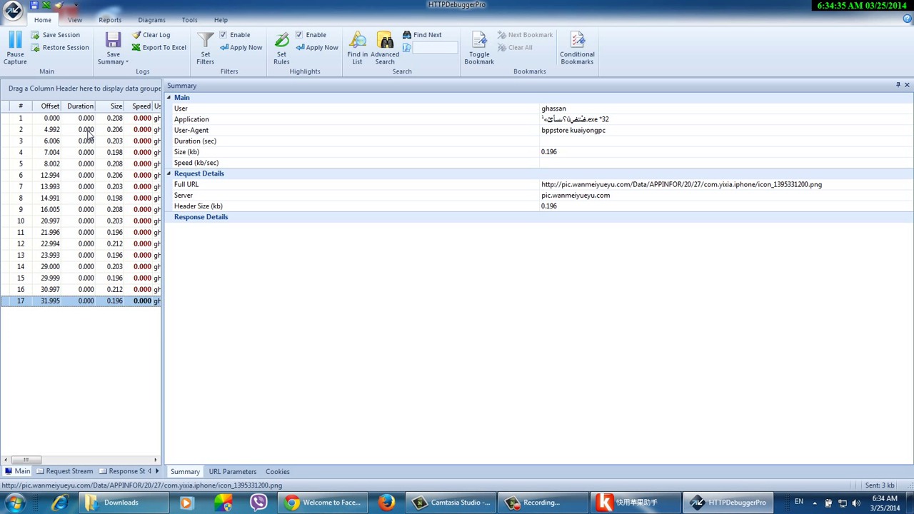
pyautogui.press('Down')
pyautogui.press('Down')
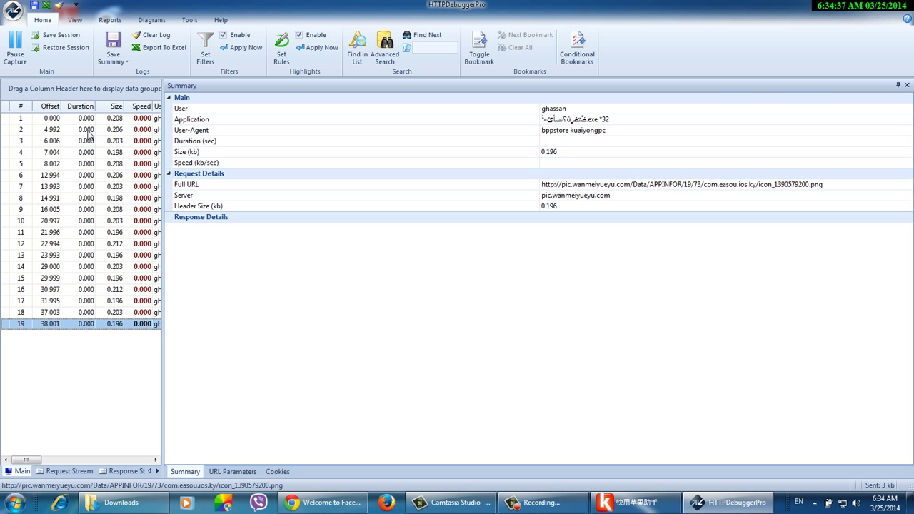
pyautogui.press('Down')
# - Go back up through the captured requests to request 1 and examine its summary
pyautogui.press('Up')
pyautogui.press('Up')
pyautogui.press('Up')
pyautogui.press('Up')
pyautogui.press('Up')
pyautogui.press('Up')
pyautogui.press('Up')
pyautogui.press('Up')
pyautogui.press('Up')
pyautogui.press('Up')
pyautogui.press('Up')
pyautogui.press('Up')
pyautogui.press('Up')
pyautogui.press('Up')
pyautogui.press('Up')
pyautogui.press('Up')
pyautogui.press('Up')
pyautogui.press('Up')
pyautogui.press('Up')
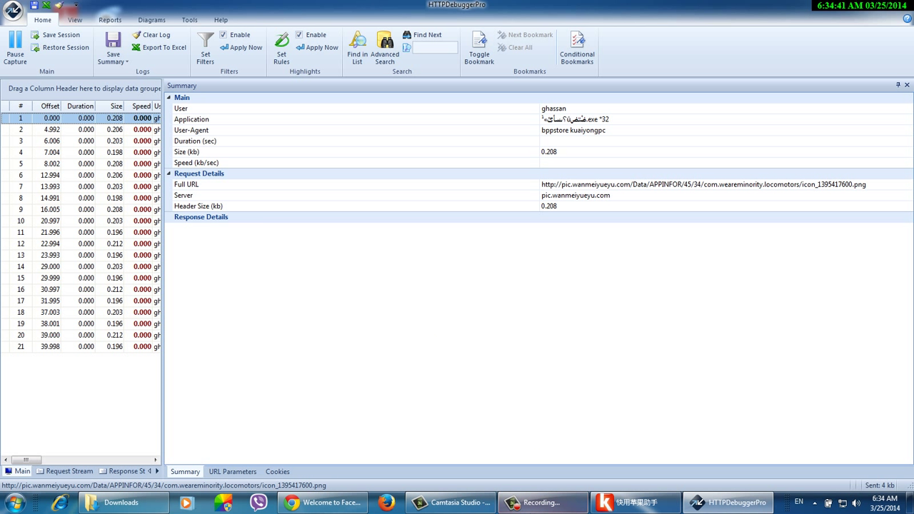
pyautogui.click(537, 502)
pyautogui.click(862, 459)
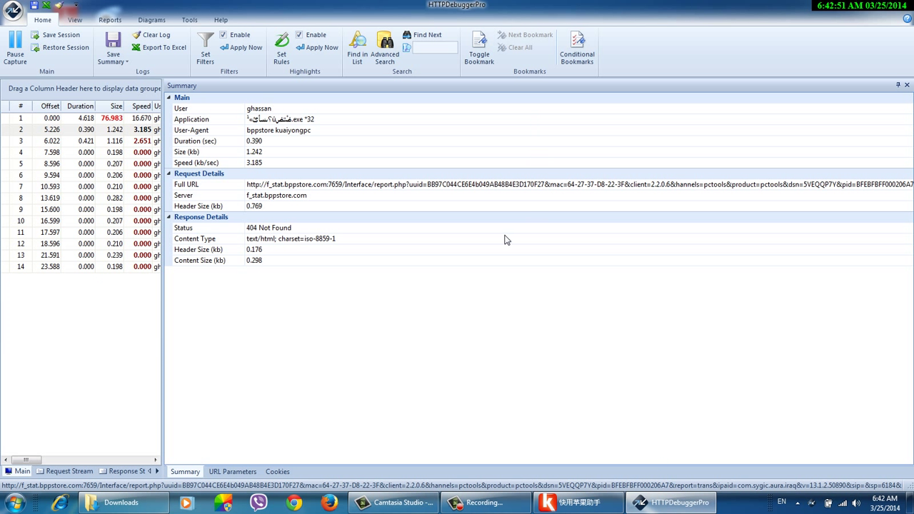
# - Select captured request 1 and copy its full URL, the com.sygic.aura.iraq .ipa address
pyautogui.click(110, 122)
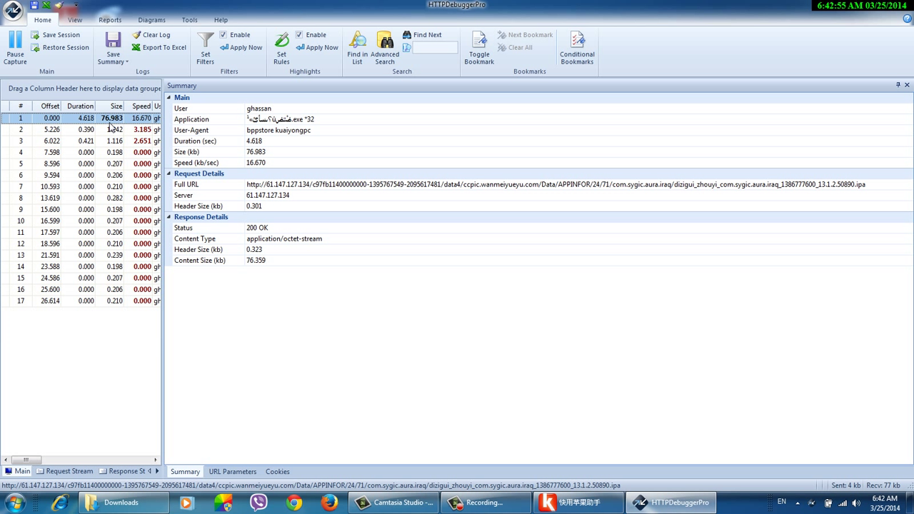
pyautogui.click(871, 185)
pyautogui.moveTo(869, 185); pyautogui.dragTo(860, 186)
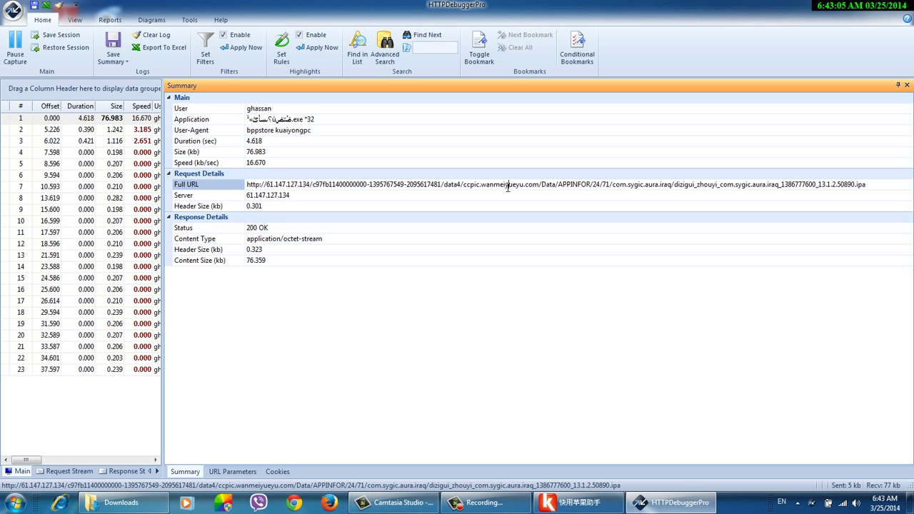
pyautogui.doubleClick(508, 184)
pyautogui.click(508, 184)
pyautogui.rightClick(508, 185)
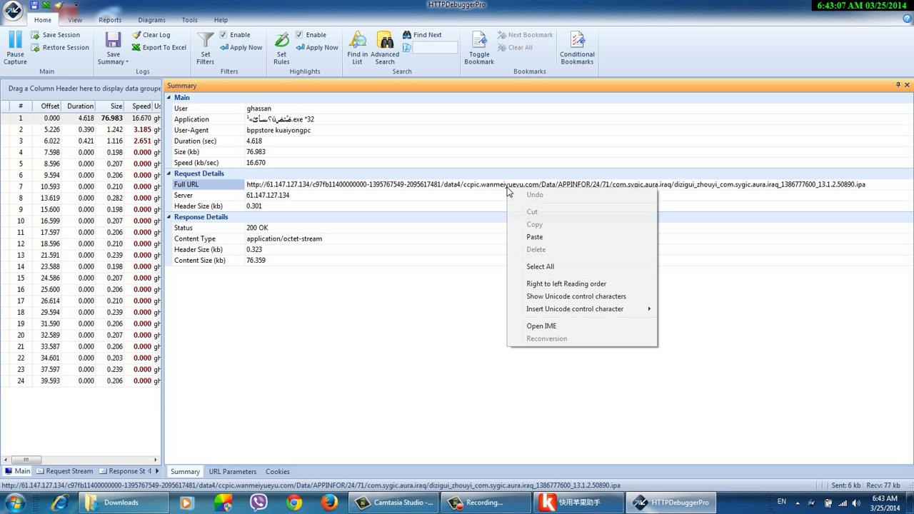
pyautogui.click(537, 323)
pyautogui.rightClick(501, 183)
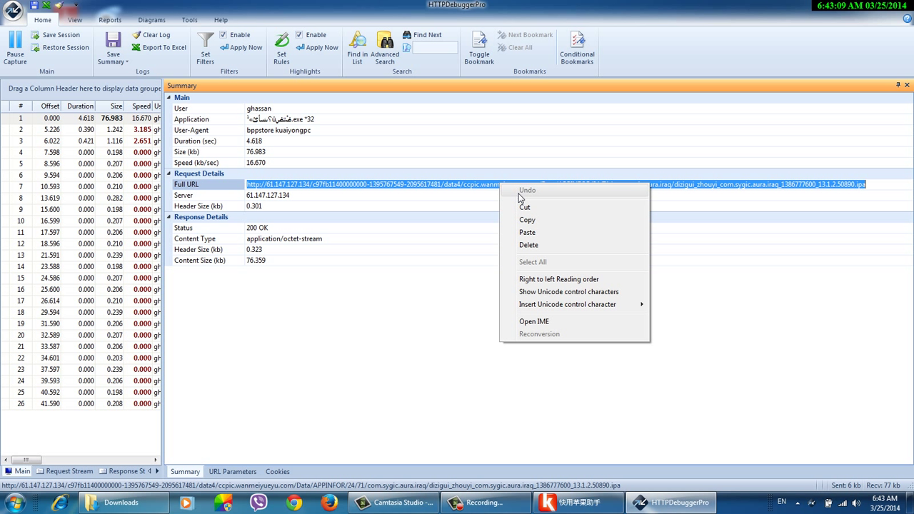
pyautogui.click(536, 278)
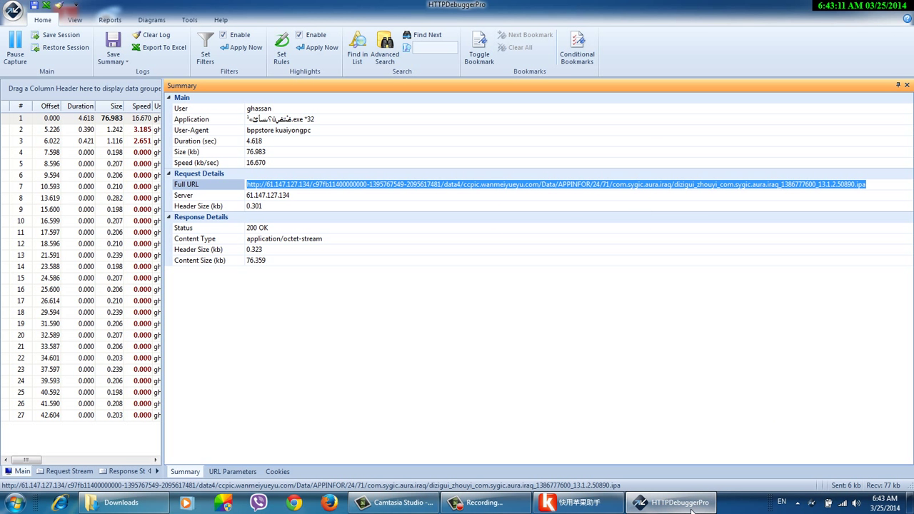
# - Switch to Internet Download Manager, start downloading the copied Sygic Iraq .ipa link into the Downloads folder, and cancel the running transfer
pyautogui.click(668, 505)
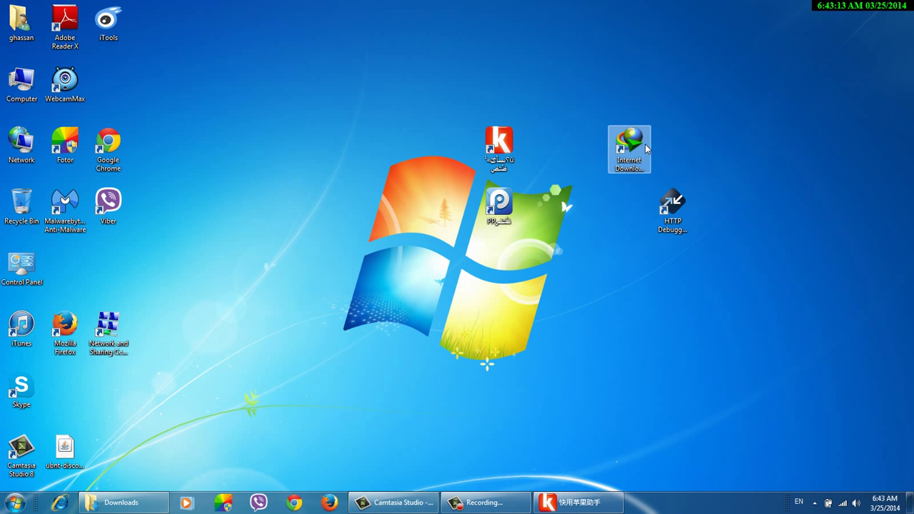
pyautogui.doubleClick(629, 146)
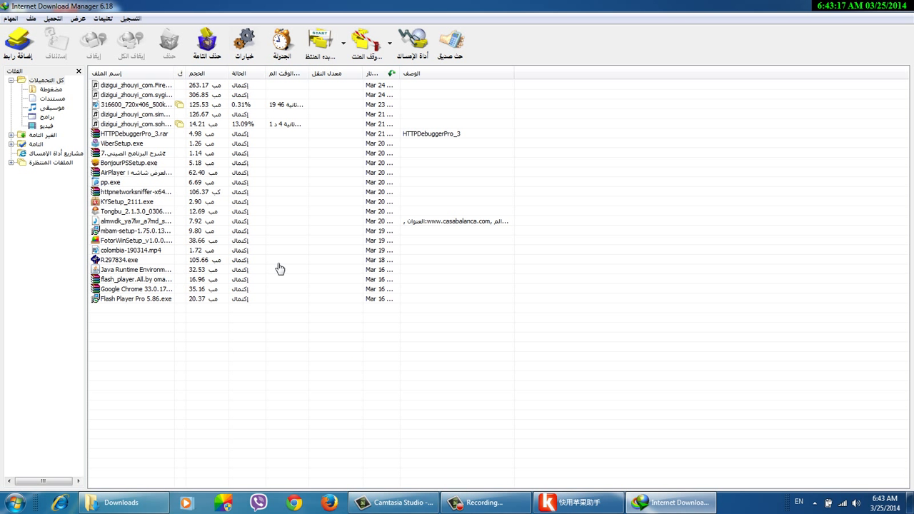
pyautogui.click(19, 44)
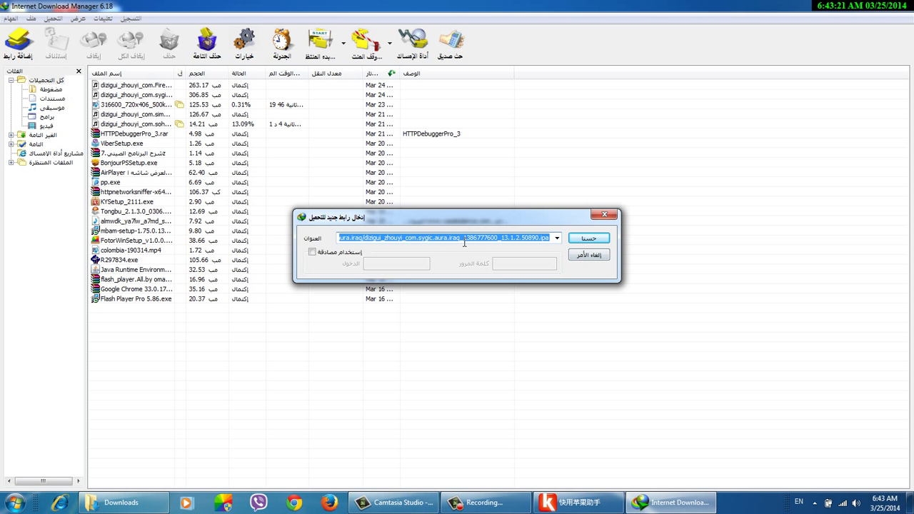
pyautogui.click(597, 239)
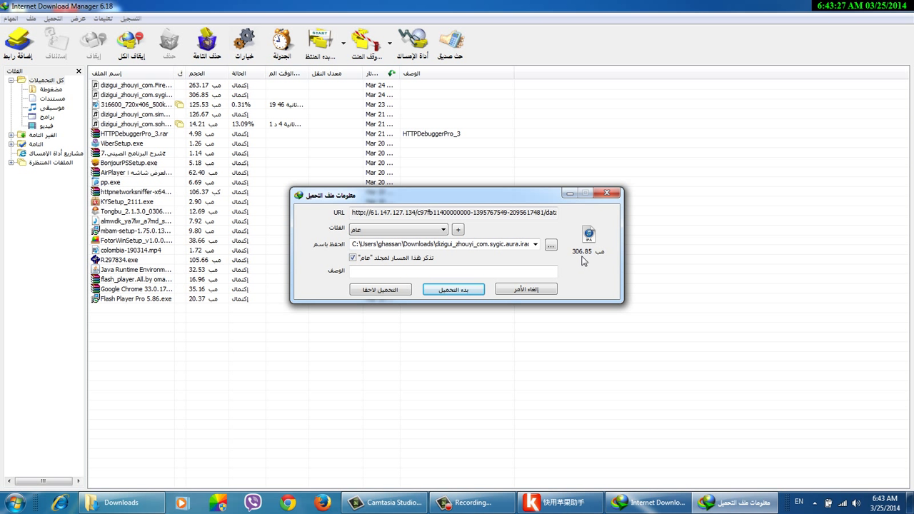
pyautogui.click(463, 292)
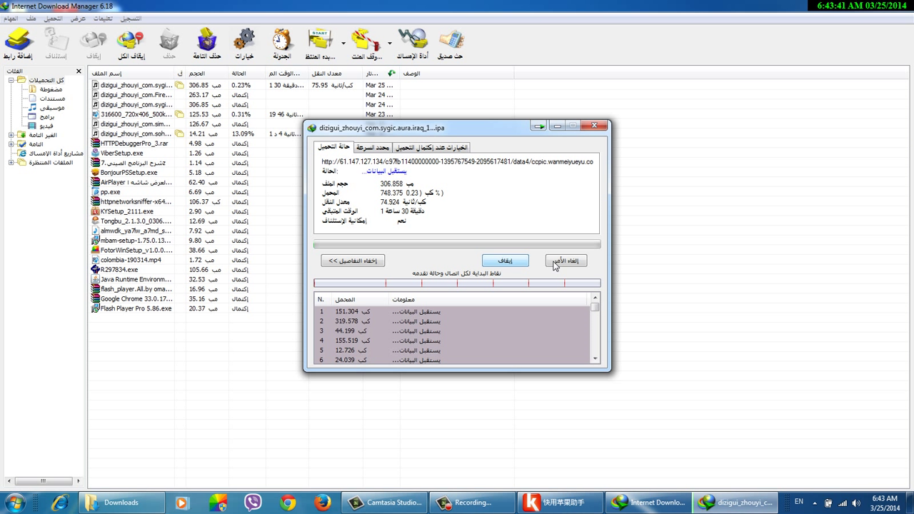
pyautogui.click(557, 262)
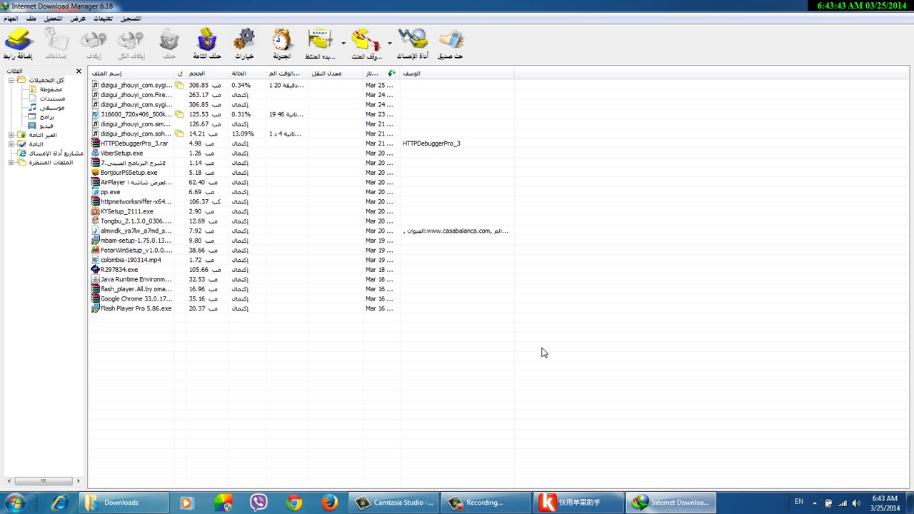
pyautogui.click(860, 448)
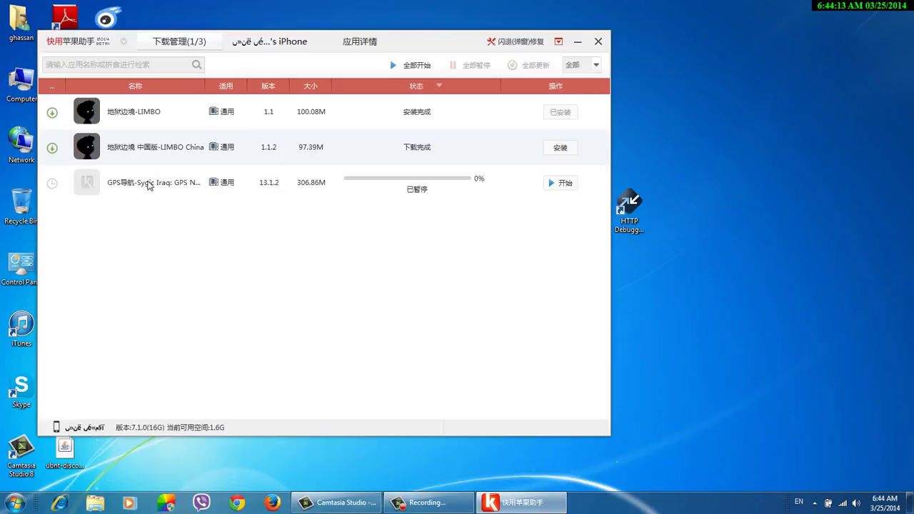
# - Remove the paused GPS导航-Sygic Iraq entry from the 快用 download list and close 快用苹果助手
pyautogui.moveTo(503, 189)
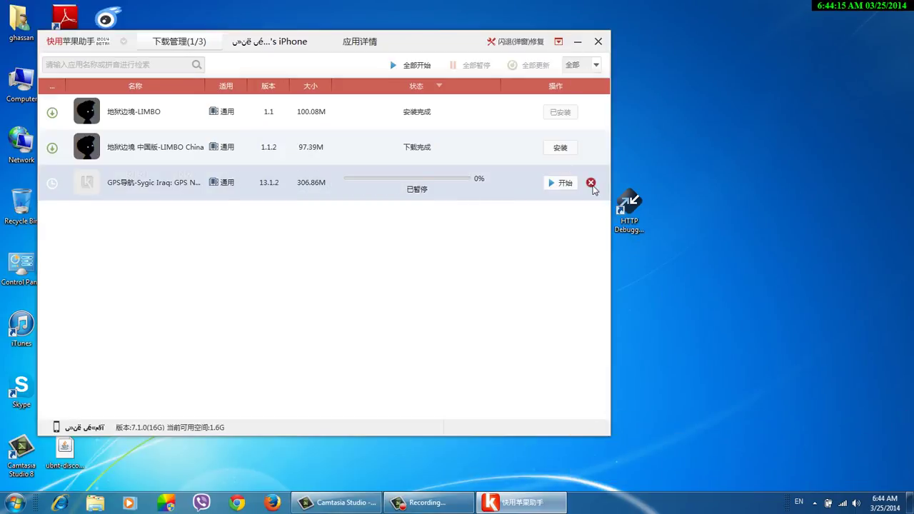
pyautogui.click(591, 183)
pyautogui.click(280, 288)
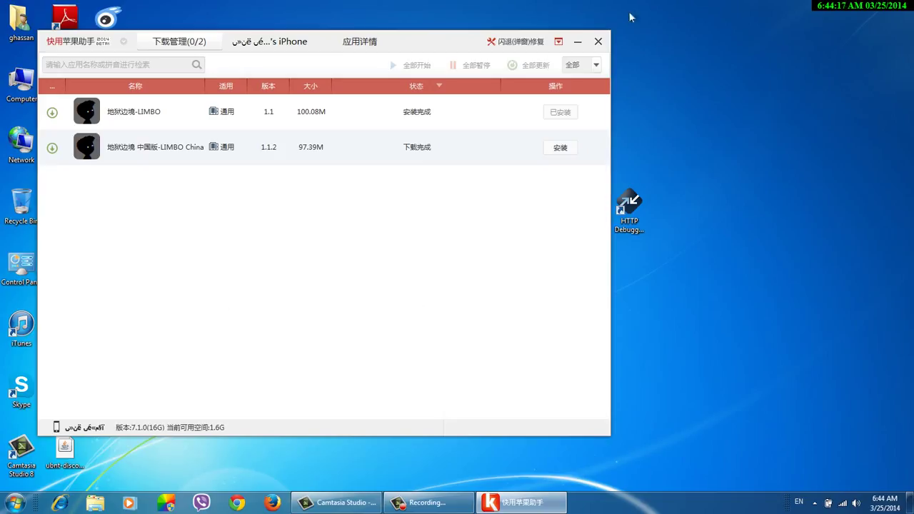
pyautogui.click(600, 41)
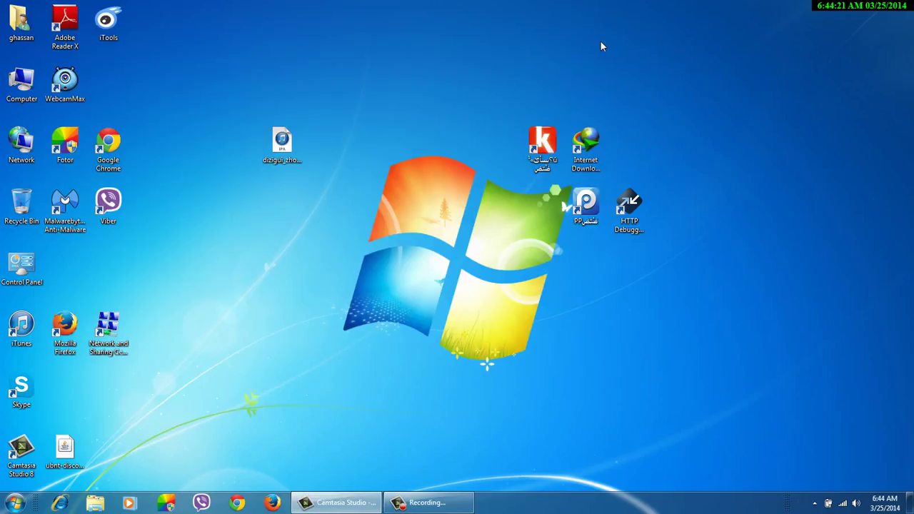
# - Move the PP shortcut below the 快用 shortcut on the desktop and bring up the running PP助手 window
pyautogui.moveTo(587, 203); pyautogui.dragTo(551, 273)
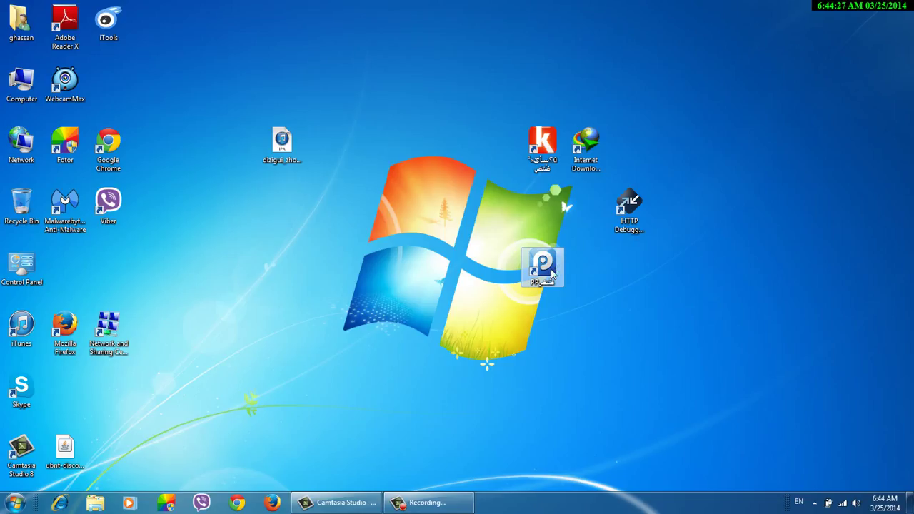
pyautogui.click(815, 503)
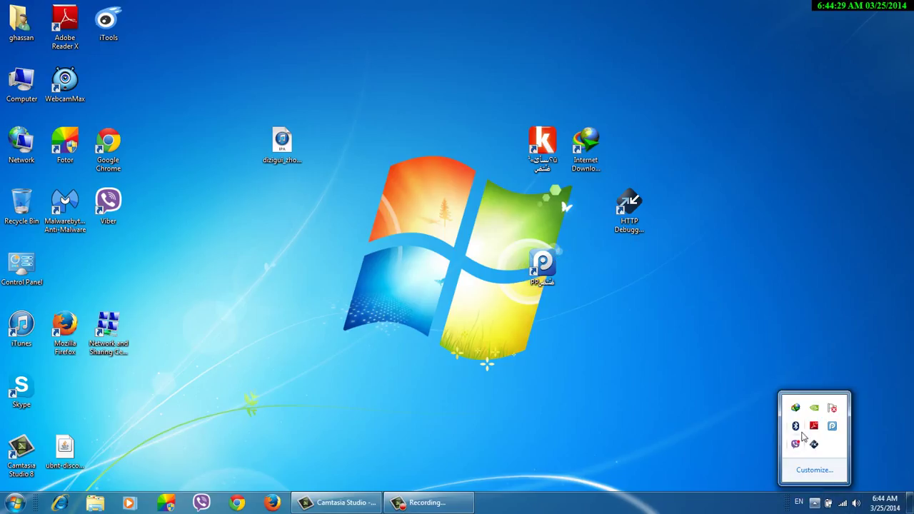
pyautogui.click(831, 426)
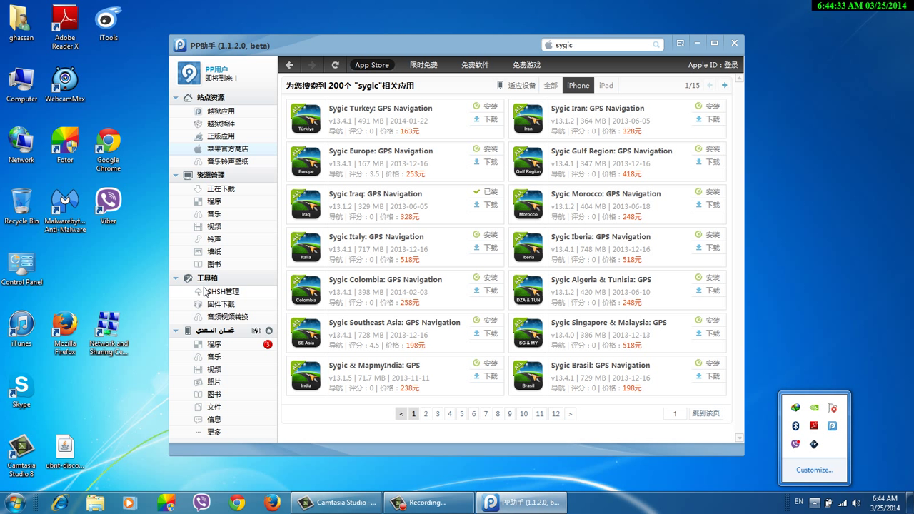
# - Examine the 正版应用 and 苹果官方商店 sections and move the PP助手 window clear of the IPA file on the desktop
pyautogui.click(226, 138)
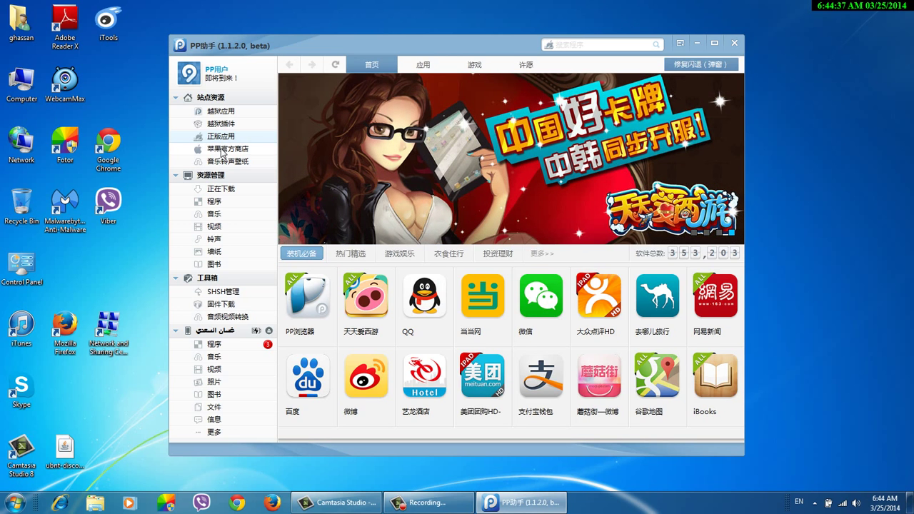
pyautogui.click(221, 149)
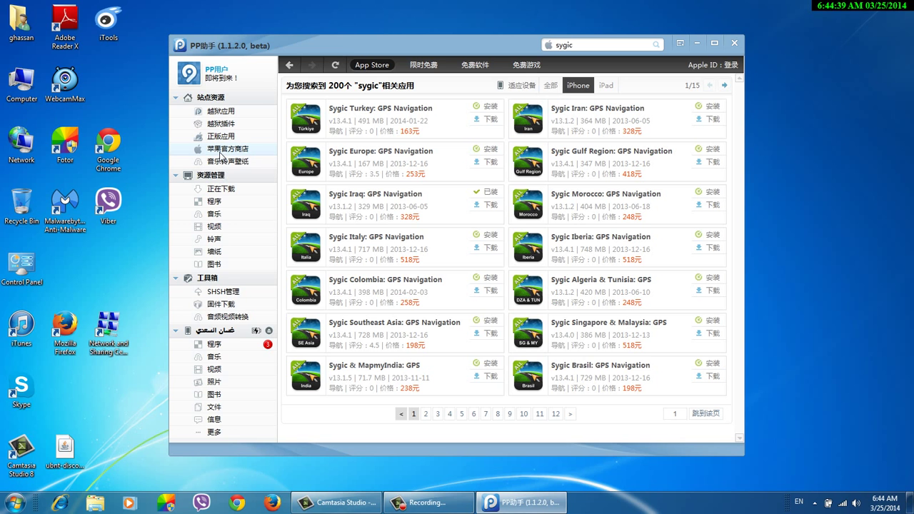
pyautogui.moveTo(371, 57); pyautogui.dragTo(490, 81)
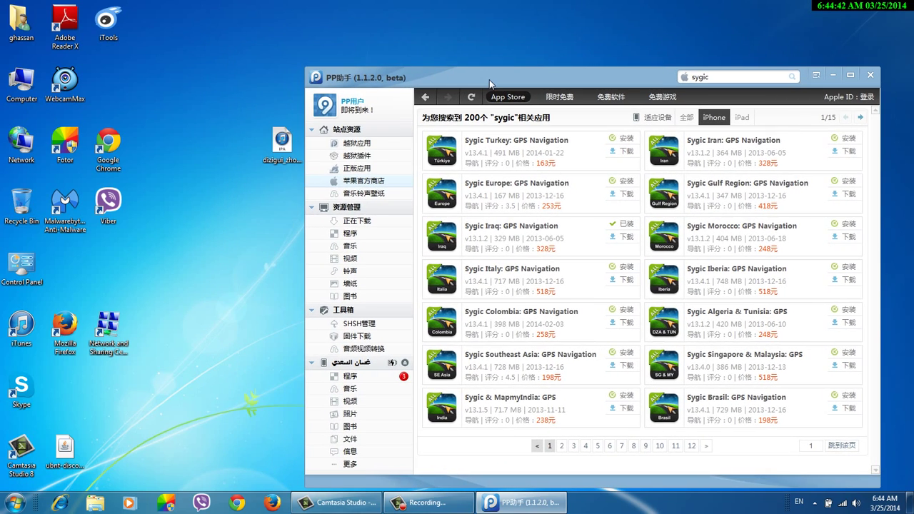
pyautogui.click(350, 169)
pyautogui.click(349, 184)
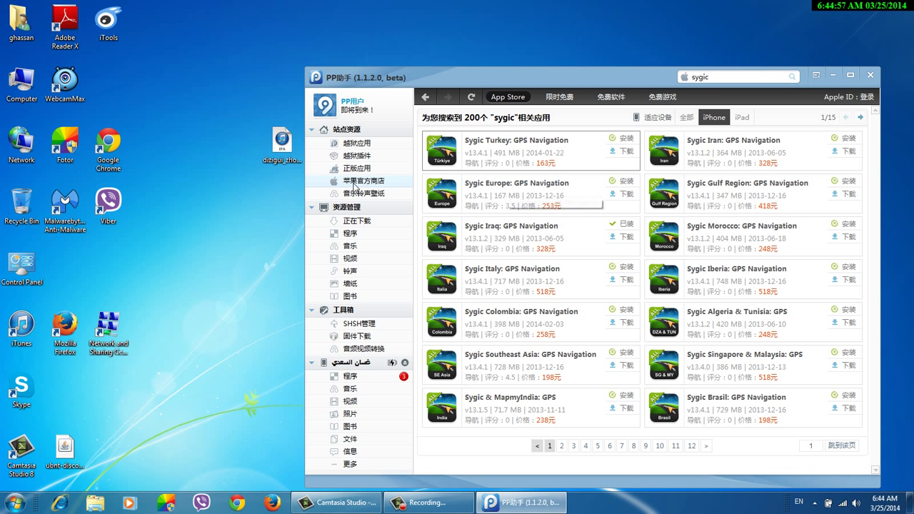
pyautogui.click(350, 168)
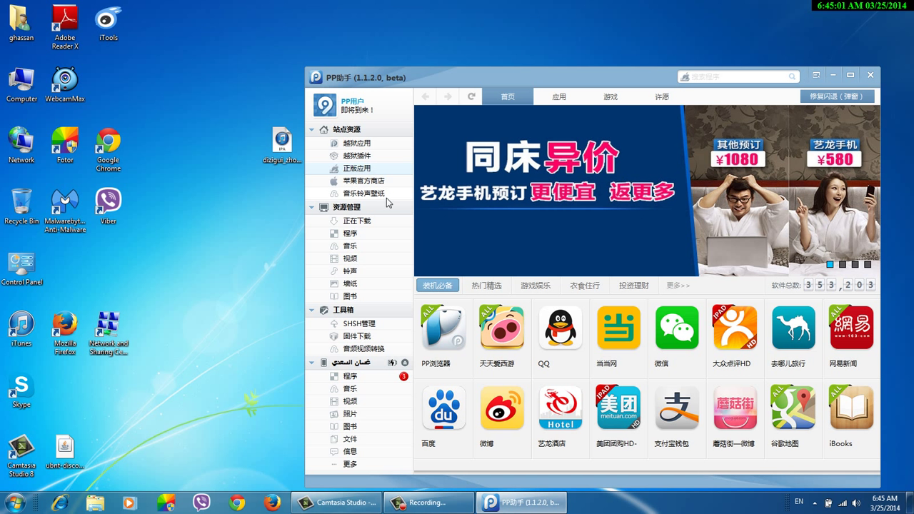
pyautogui.click(364, 238)
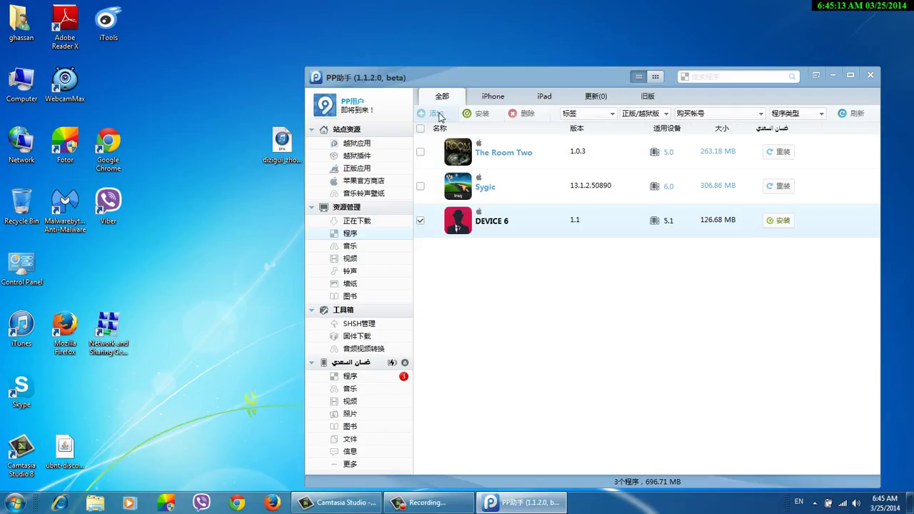
pyautogui.click(437, 114)
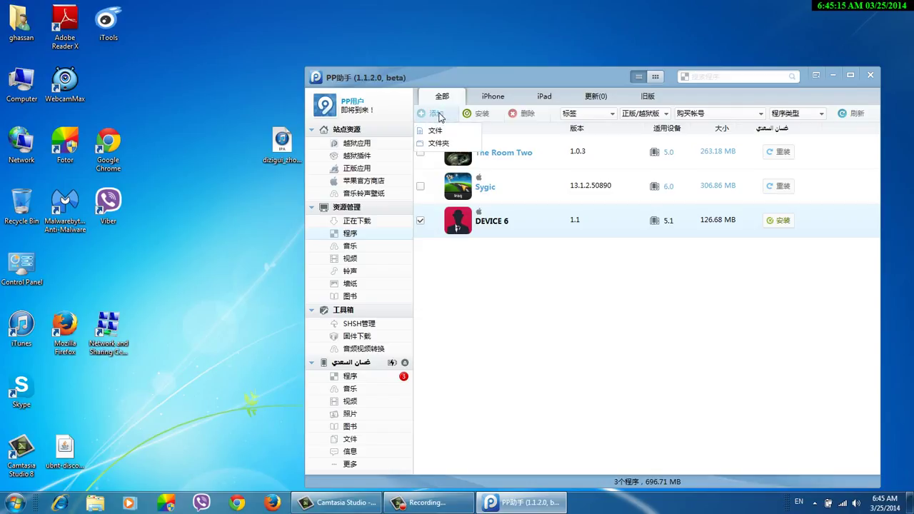
pyautogui.click(435, 132)
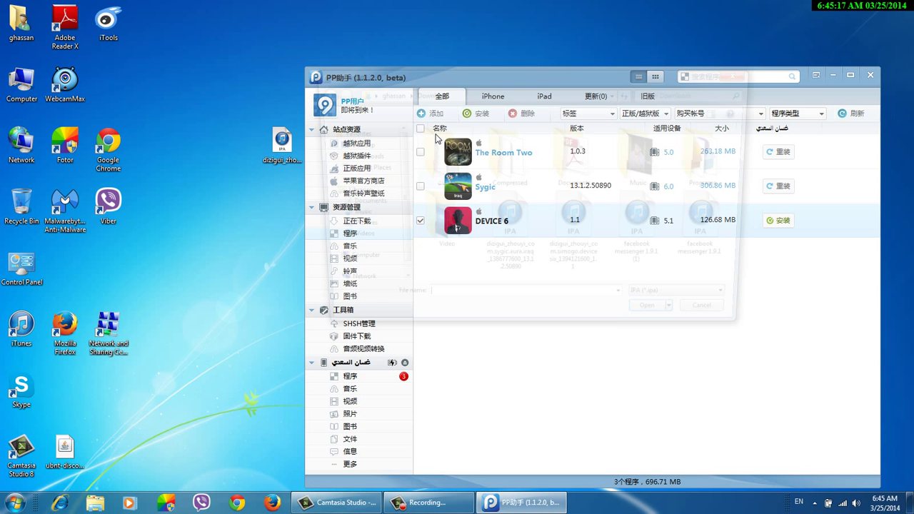
pyautogui.click(346, 145)
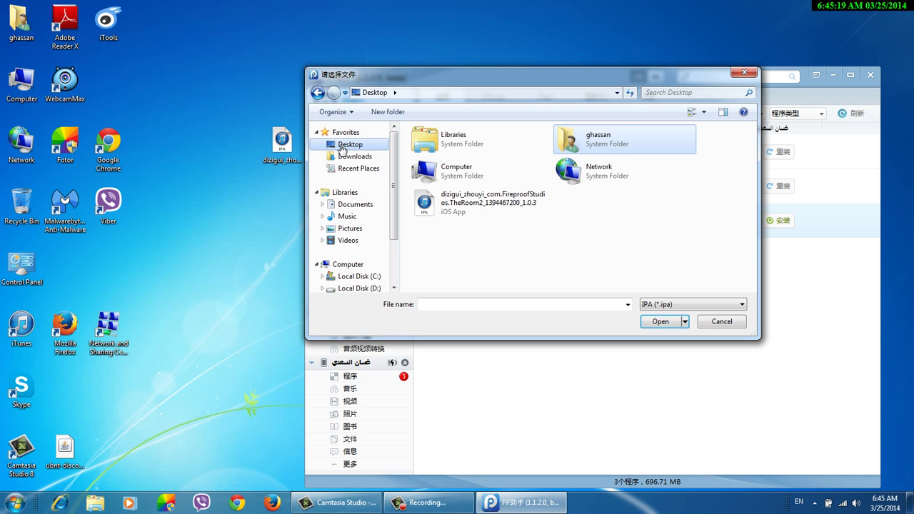
pyautogui.click(468, 208)
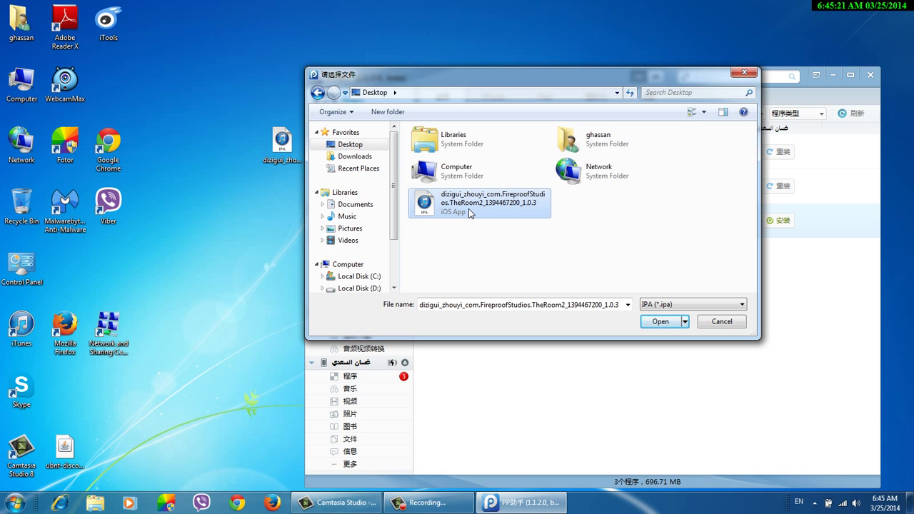
pyautogui.doubleClick(469, 209)
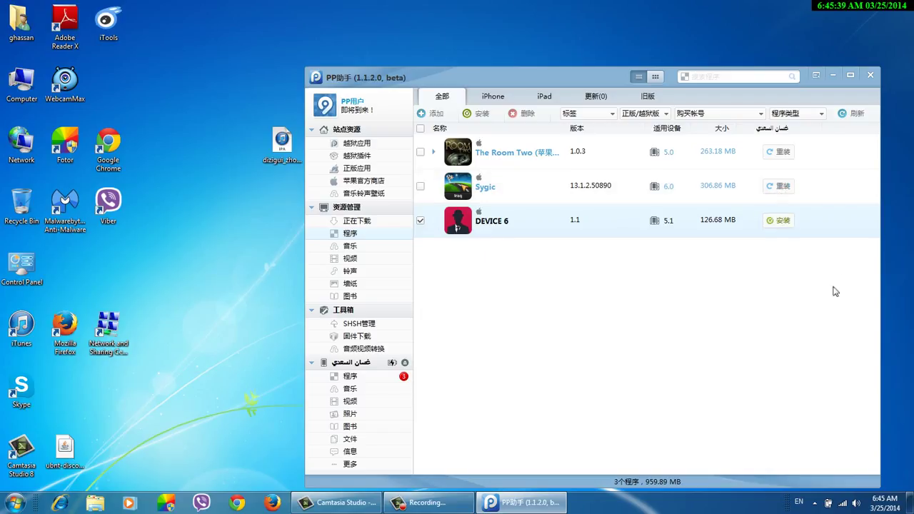
# - Install DEVICE 6 from the local 程序 library onto the connected device and pause the Camtasia recording
pyautogui.click(779, 221)
pyautogui.click(425, 502)
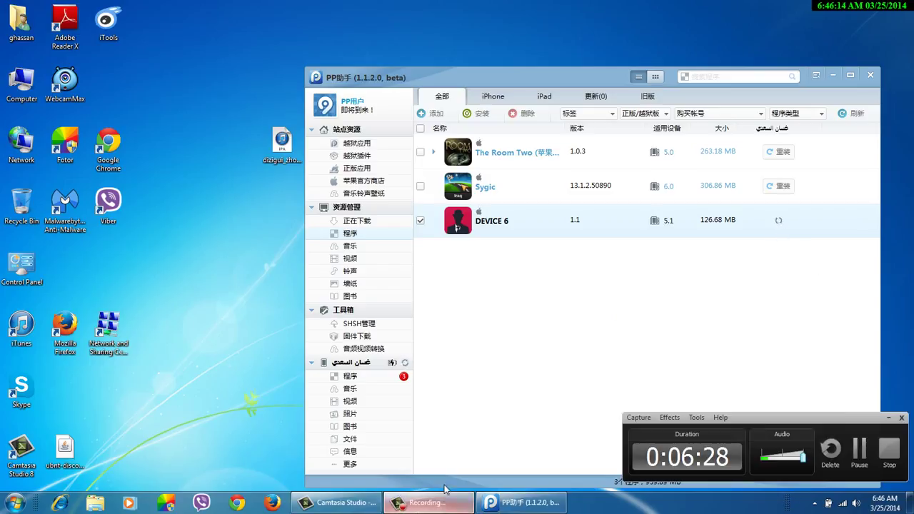
pyautogui.click(854, 448)
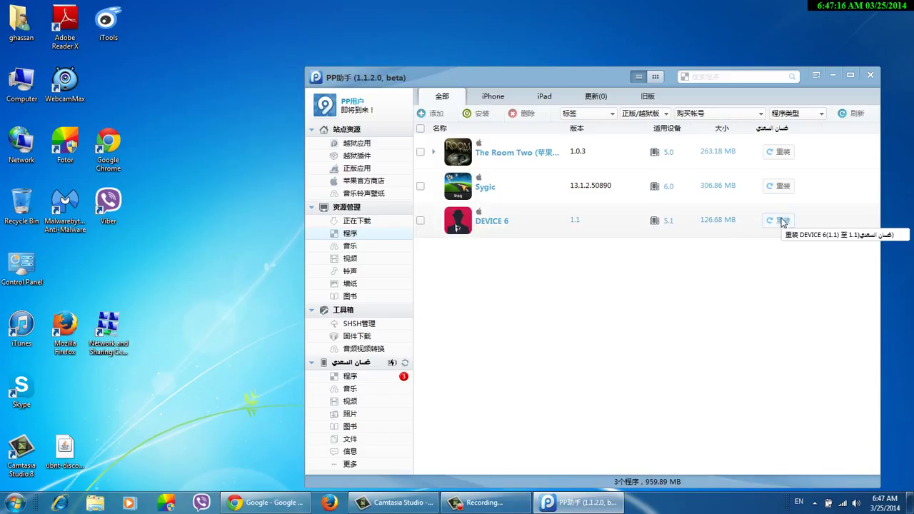
pyautogui.click(554, 505)
pyautogui.click(554, 506)
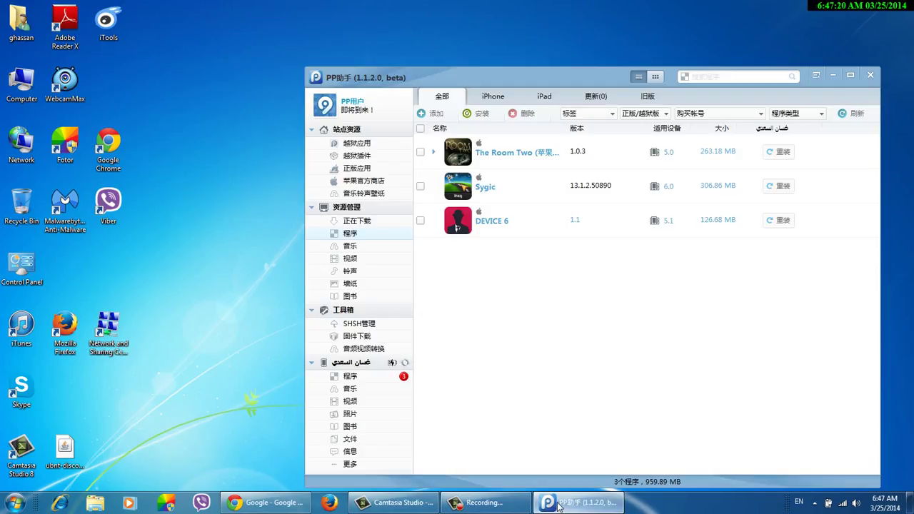